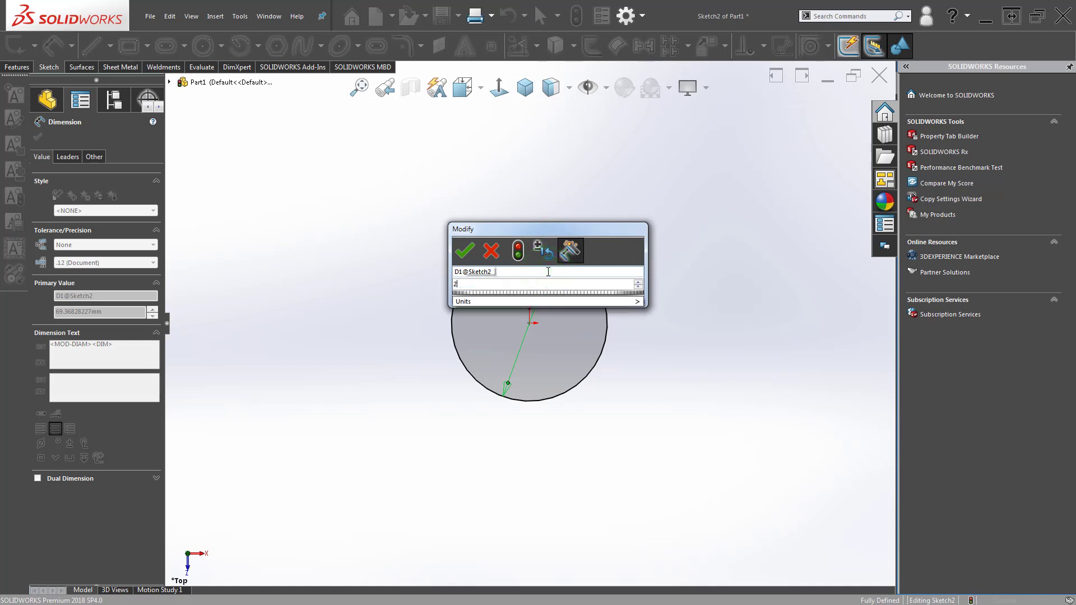
Set the circle's diameter to 22.6 mm and reposition the dimension text within the circle.
{"action": "key", "text": "Return"}
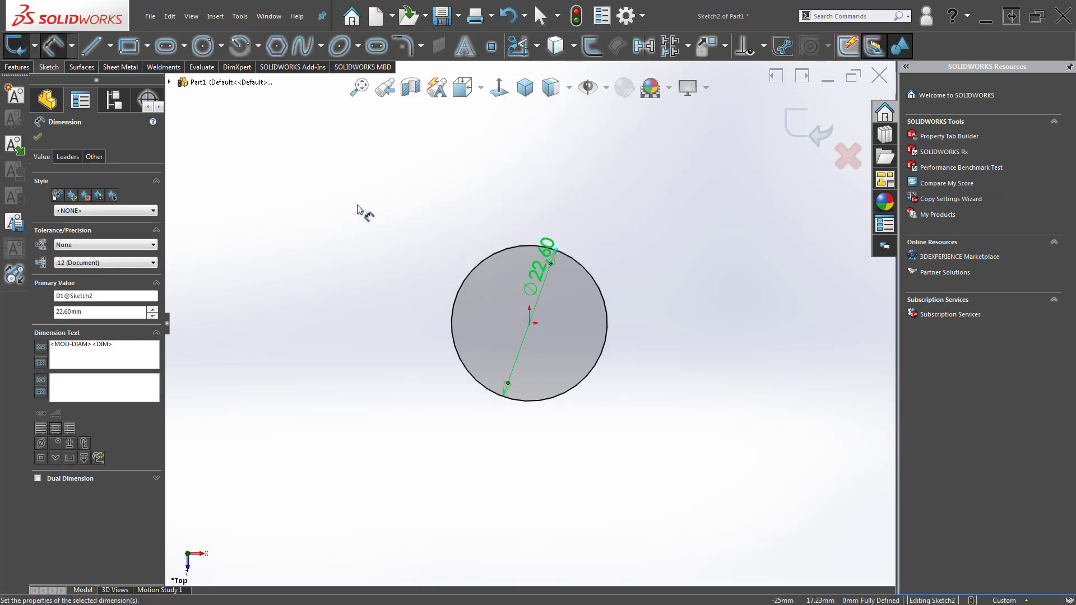
{"action": "left_click", "coordinate": [357, 208]}
{"action": "left_click_drag", "start_coordinate": [533, 271], "coordinate": [547, 336]}
{"action": "left_click", "coordinate": [398, 262]}
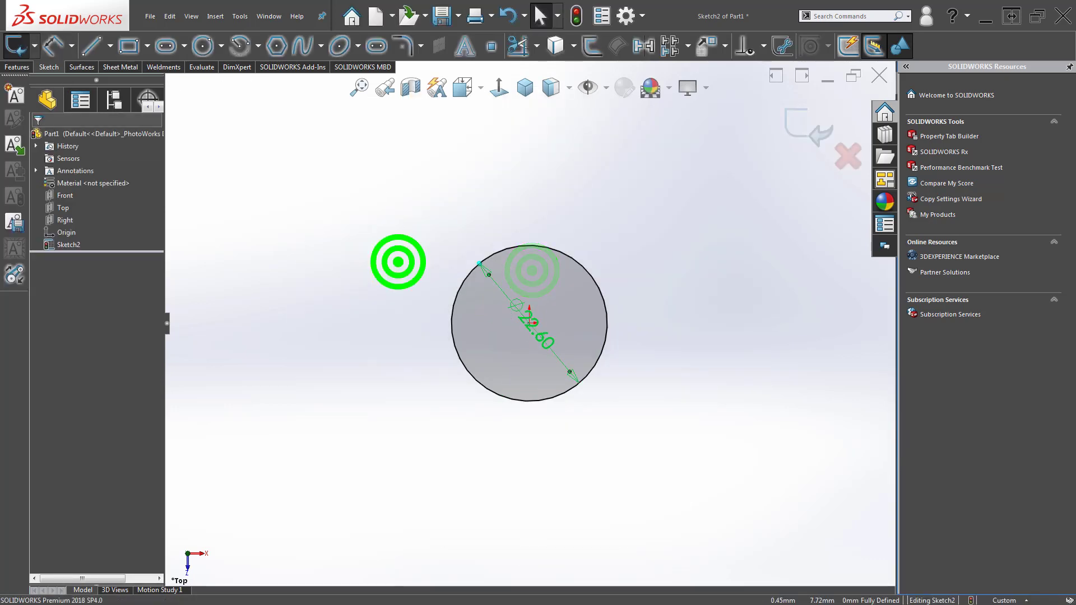
Divide the circle with 8 equally spaced sketch points using the Segment tool.
{"action": "left_click", "coordinate": [240, 15]}
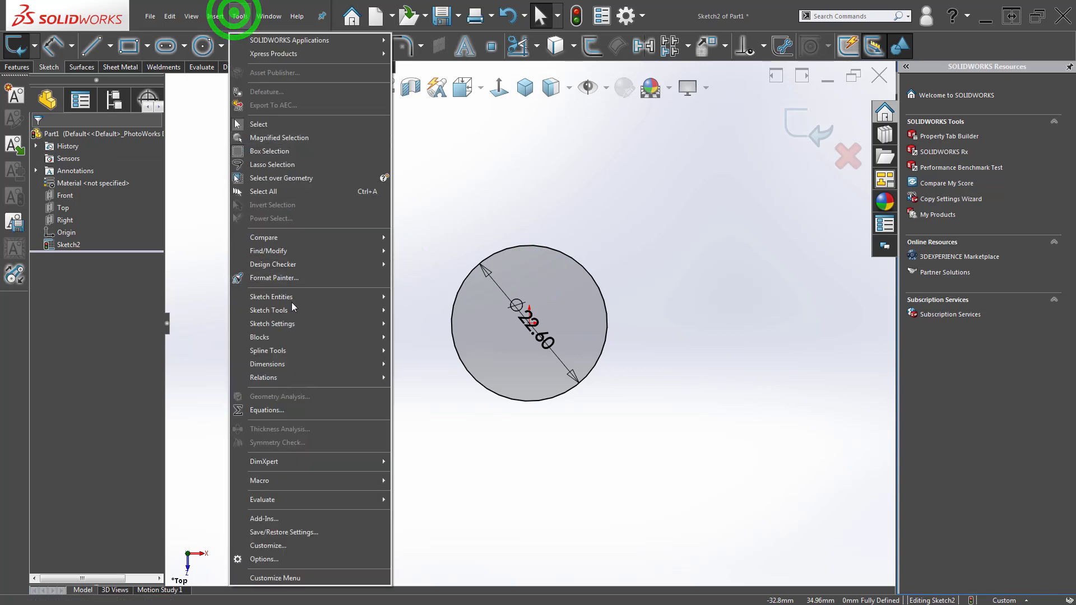
{"action": "left_click", "coordinate": [330, 310]}
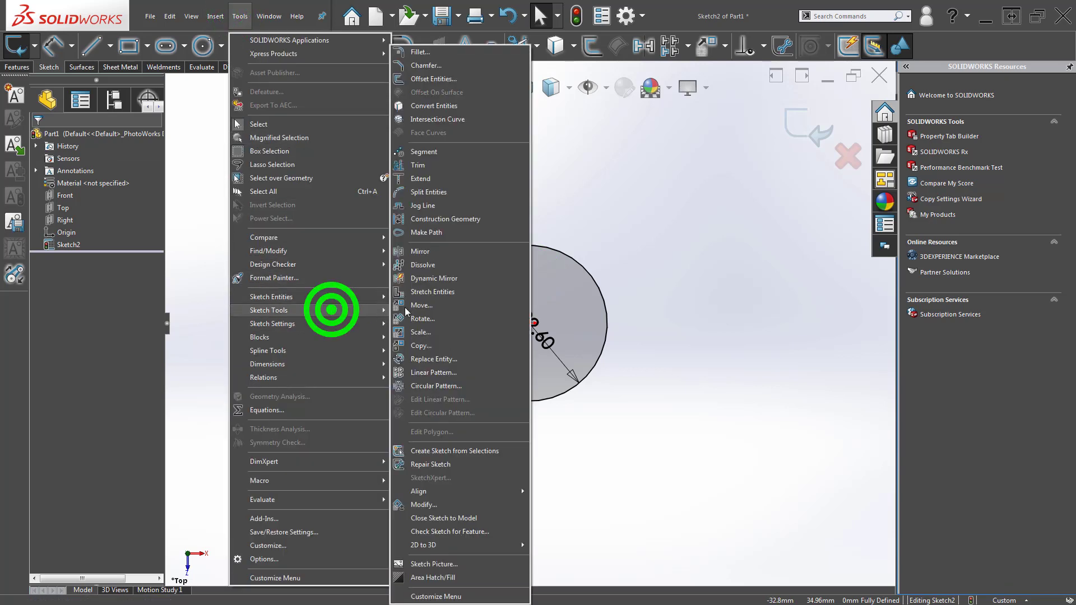
{"action": "left_click", "coordinate": [443, 151]}
{"action": "scroll", "coordinate": [536, 264], "scroll_direction": "down", "scroll_amount": 5}
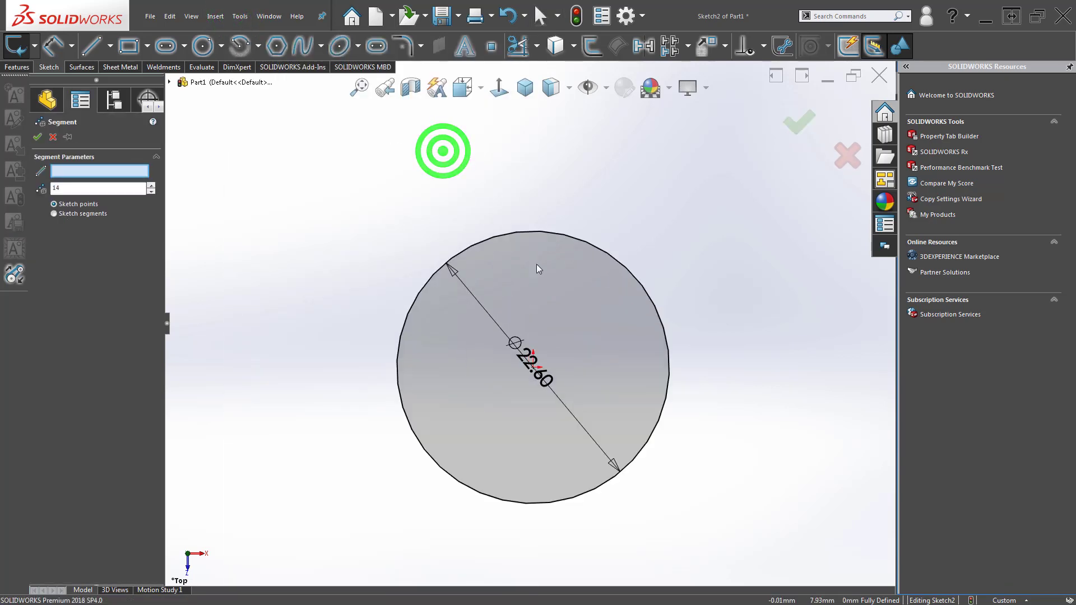
{"action": "left_click", "coordinate": [513, 226]}
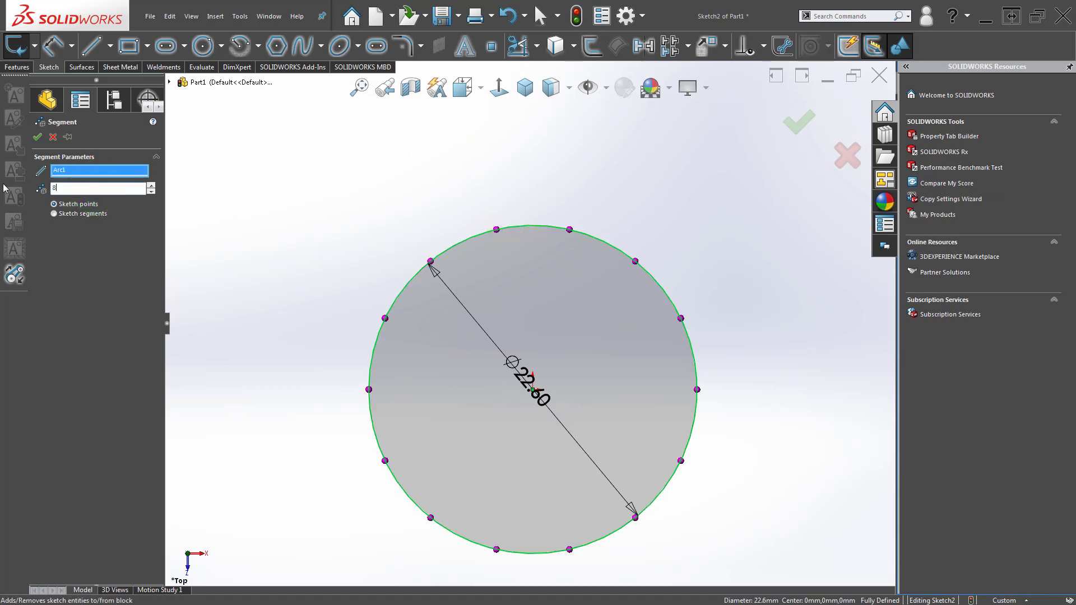
{"action": "left_click", "coordinate": [801, 122]}
{"action": "left_click", "coordinate": [655, 179]}
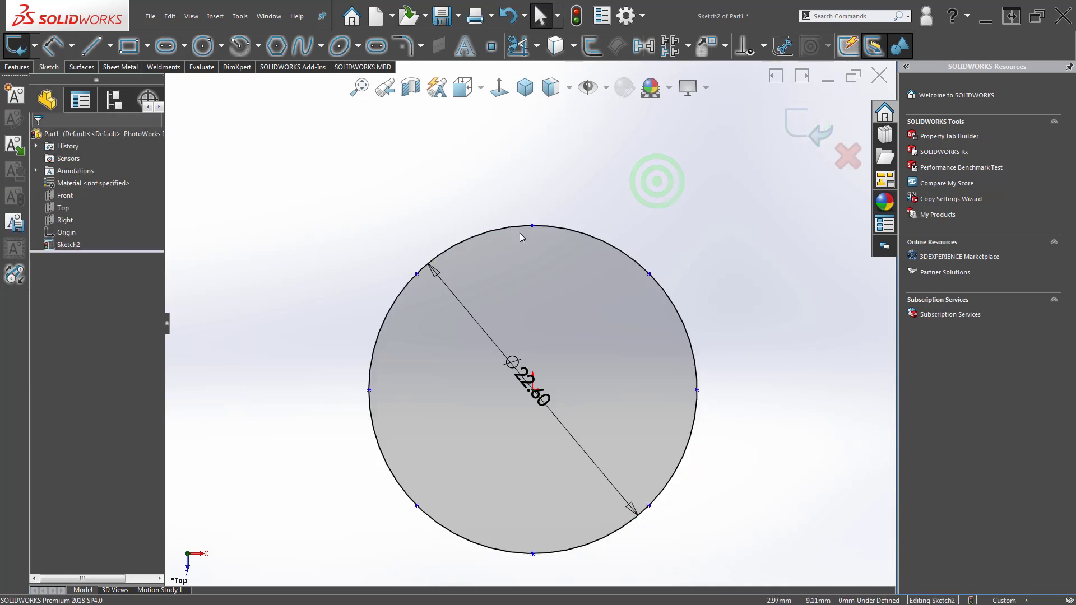
Shift the uppermost division point slightly along the circle and move the diameter dimension outside the circle.
{"action": "left_click_drag", "start_coordinate": [533, 227], "coordinate": [517, 230]}
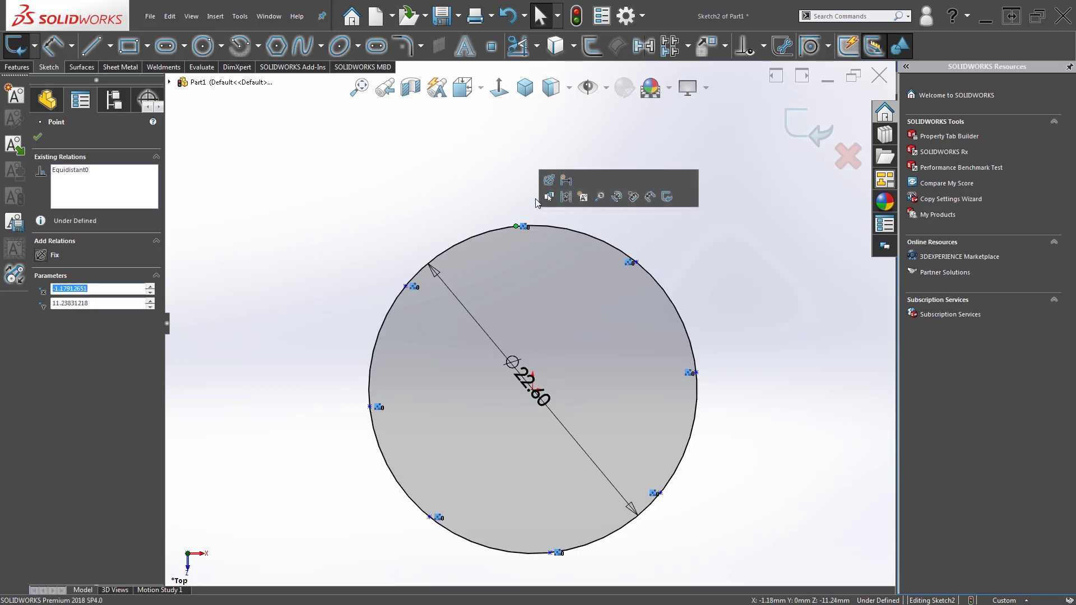
{"action": "left_click", "coordinate": [479, 186]}
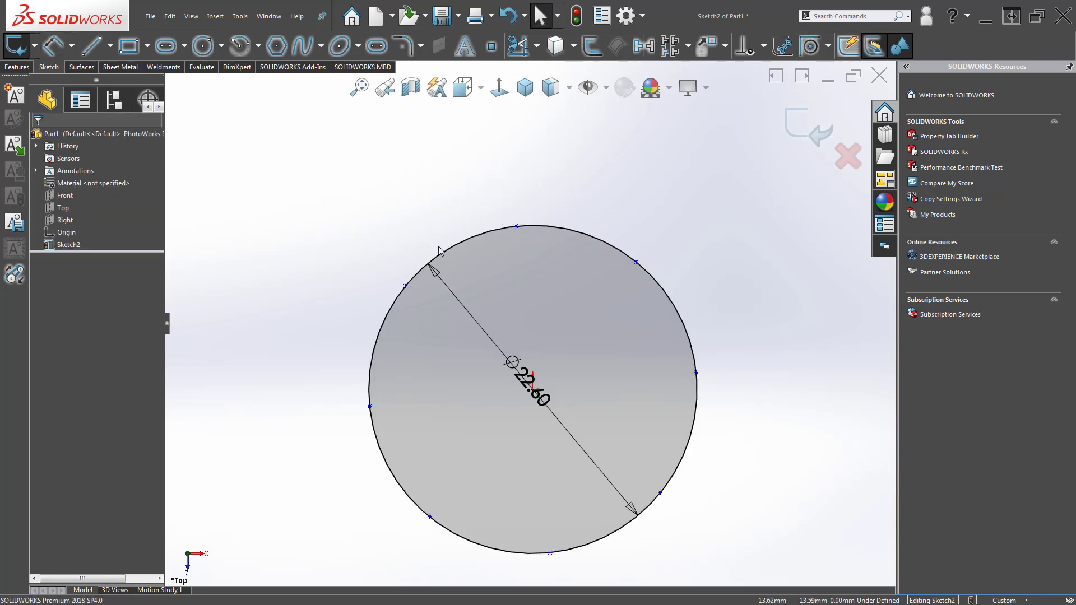
{"action": "left_click_drag", "start_coordinate": [531, 384], "coordinate": [314, 414]}
{"action": "left_click", "coordinate": [240, 306]}
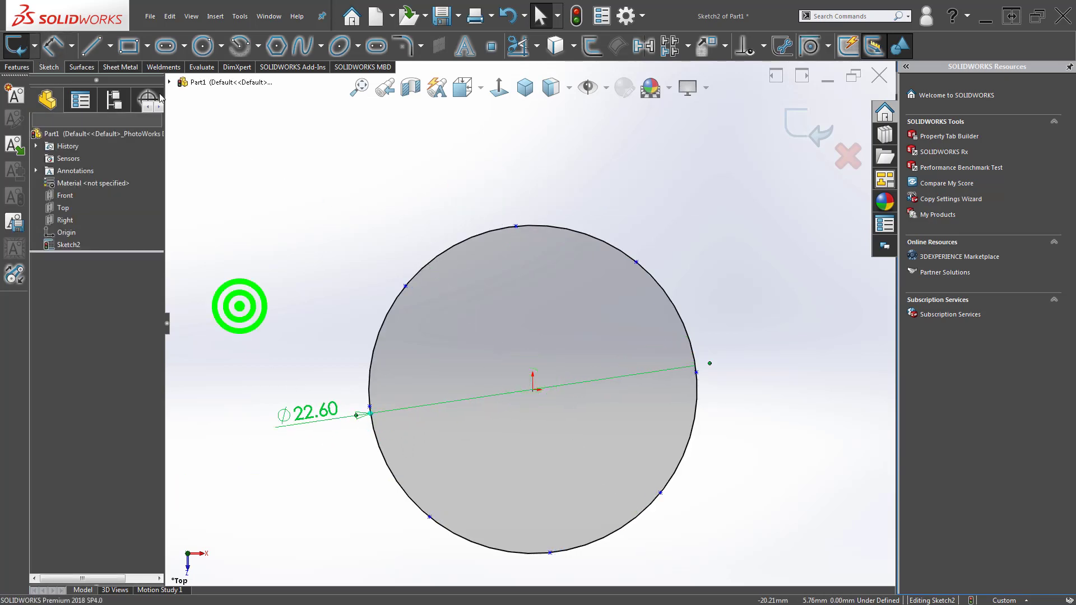
Draw a centerline from the origin to the uppermost division point on the circle.
{"action": "left_click", "coordinate": [111, 45]}
{"action": "left_click", "coordinate": [109, 85]}
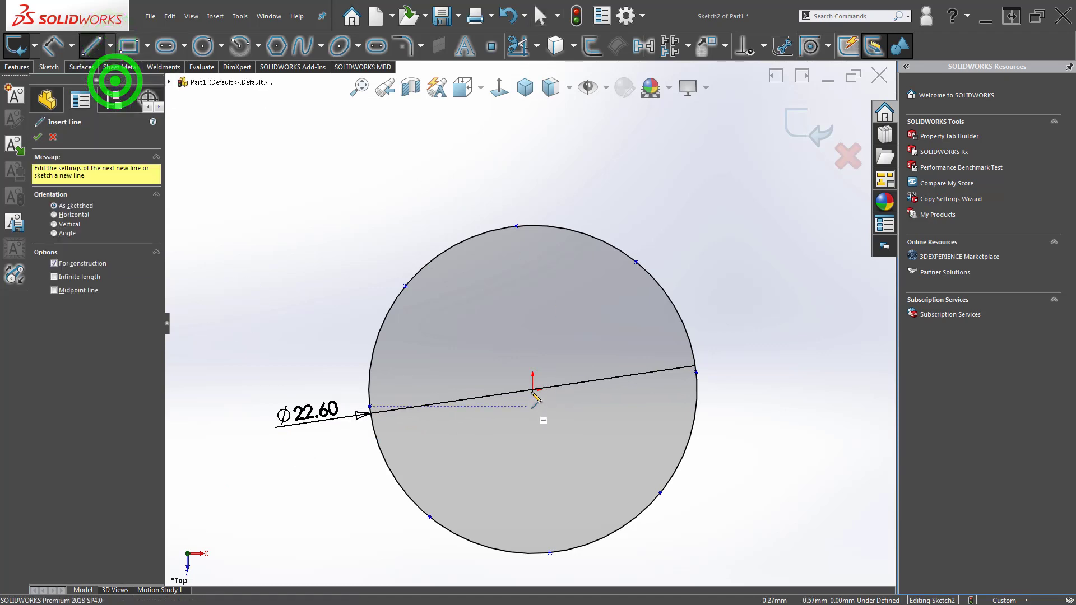
{"action": "left_click", "coordinate": [533, 390]}
{"action": "left_click", "coordinate": [515, 226]}
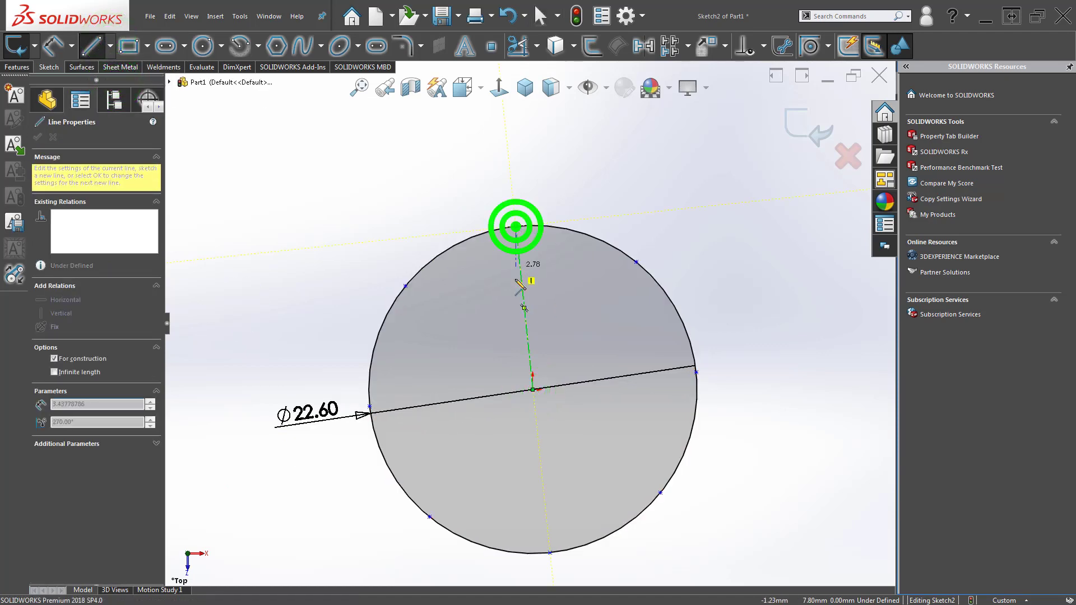
{"action": "key", "text": "Escape"}
Make the centerline to the division point vertical and exit the sketch.
{"action": "left_click", "coordinate": [520, 272]}
{"action": "left_click", "coordinate": [571, 219]}
{"action": "left_click", "coordinate": [486, 155]}
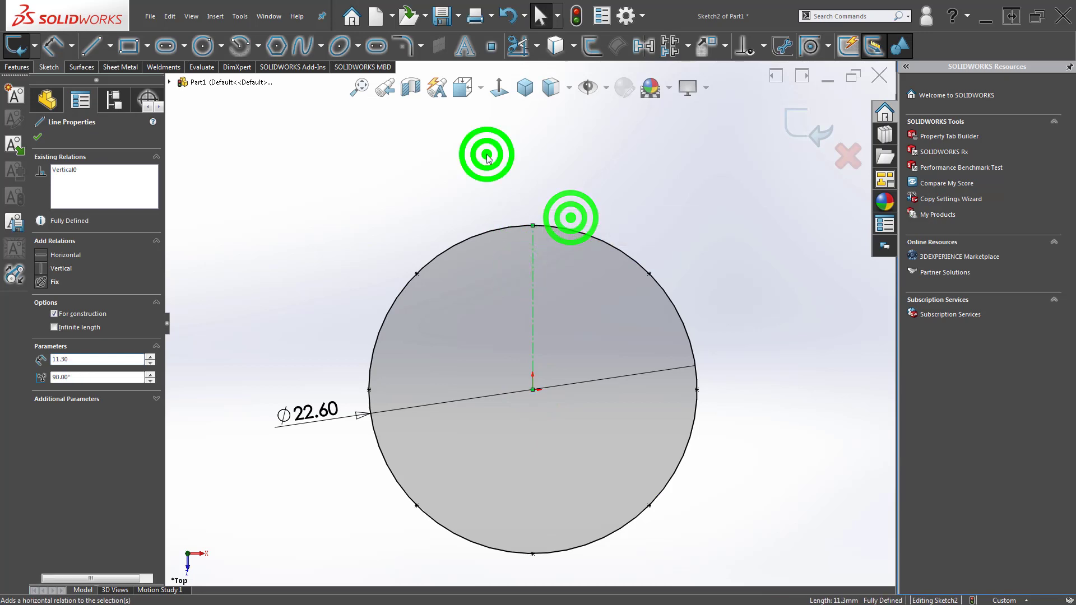
{"action": "scroll", "coordinate": [557, 277], "scroll_direction": "up", "scroll_amount": 2}
{"action": "scroll", "coordinate": [575, 476], "scroll_direction": "down", "scroll_amount": 3}
{"action": "scroll", "coordinate": [521, 261], "scroll_direction": "up", "scroll_amount": 3}
{"action": "scroll", "coordinate": [520, 233], "scroll_direction": "down", "scroll_amount": 1}
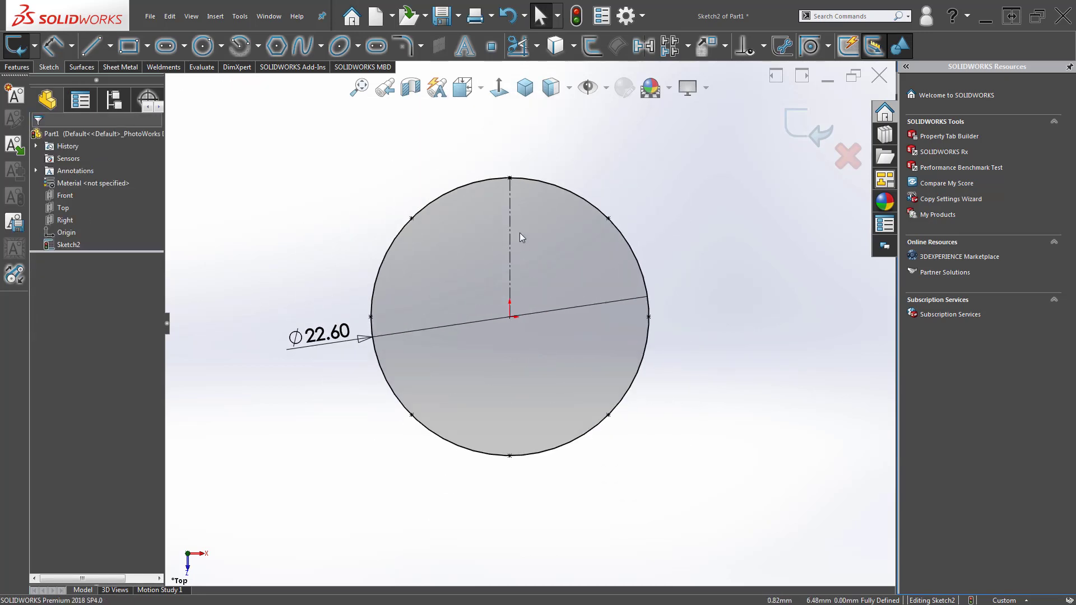
{"action": "left_click", "coordinate": [796, 133]}
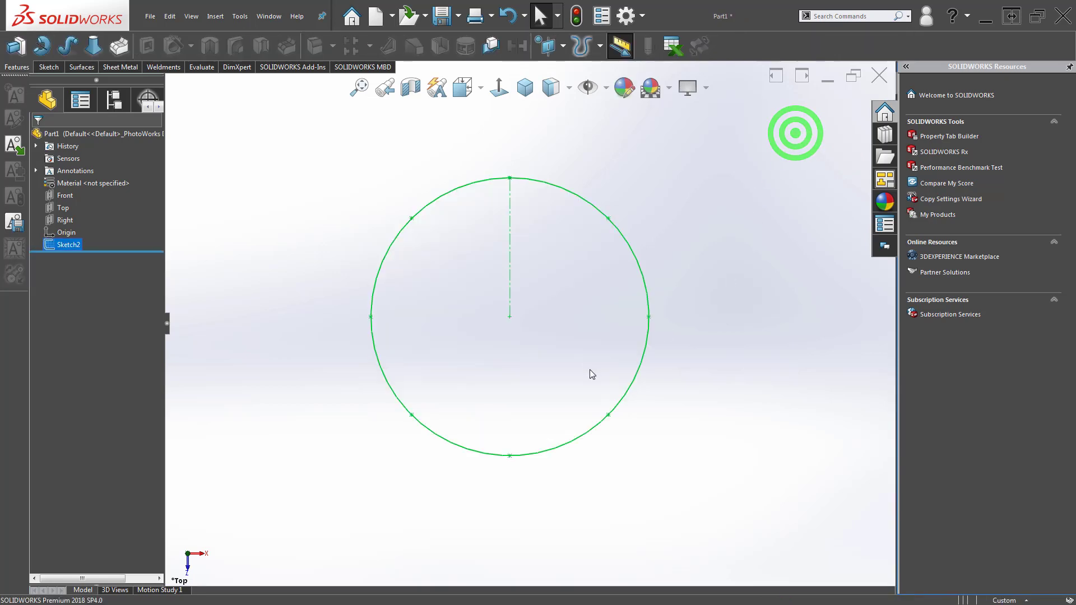
Start a sketch on the Front plane and draw a vertical centerline about 4.8 mm long upward from the origin.
{"action": "mouse_move", "coordinate": [590, 368]}
{"action": "middle_mouse_down"}
{"action": "mouse_move", "coordinate": [588, 209]}
{"action": "mouse_move", "coordinate": [600, 187]}
{"action": "mouse_move", "coordinate": [586, 207]}
{"action": "middle_mouse_up"}
{"action": "left_click", "coordinate": [294, 229]}
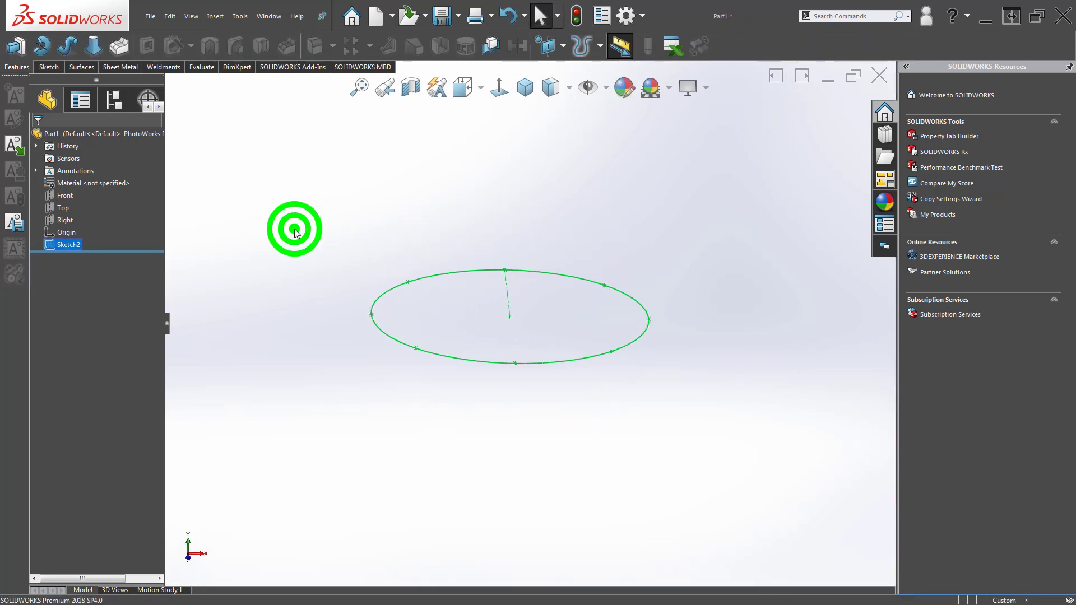
{"action": "middle_click_drag", "start_coordinate": [503, 225], "coordinate": [430, 250]}
{"action": "left_click", "coordinate": [63, 199]}
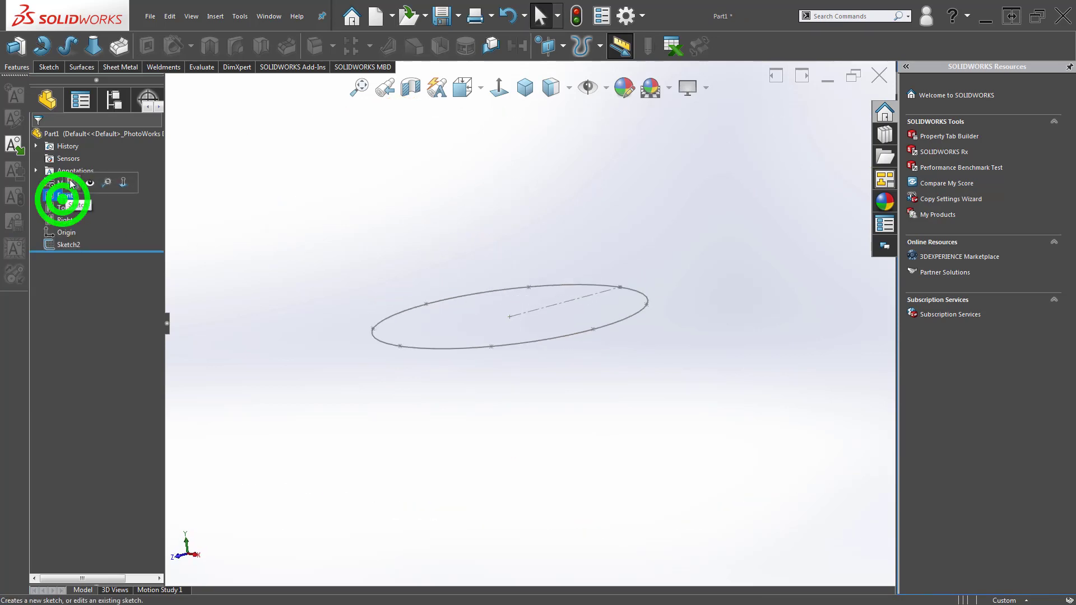
{"action": "left_click", "coordinate": [71, 184]}
{"action": "left_click", "coordinate": [108, 46]}
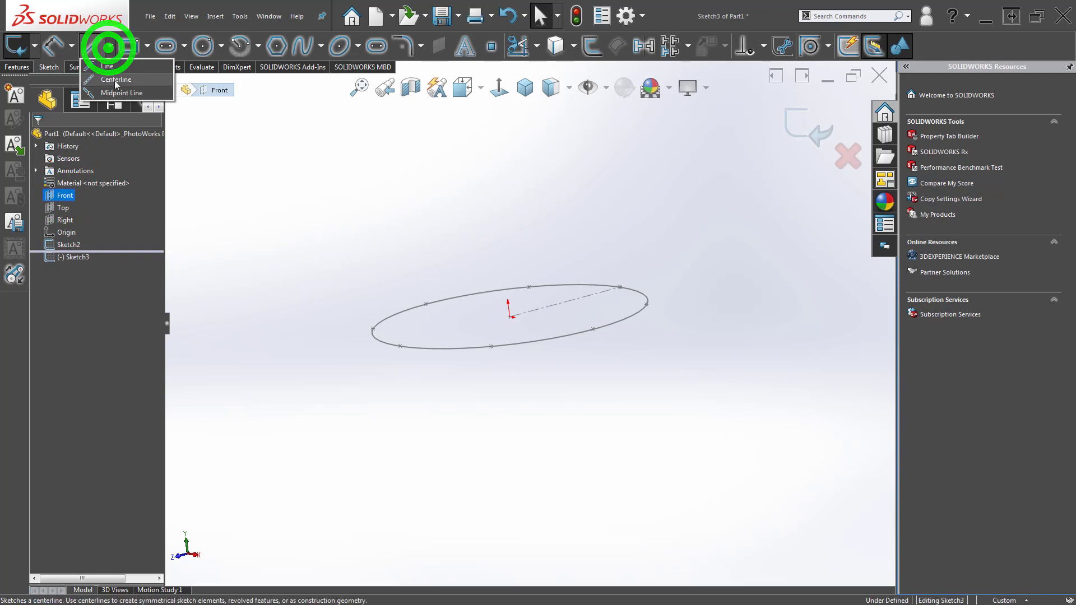
{"action": "left_click", "coordinate": [116, 81]}
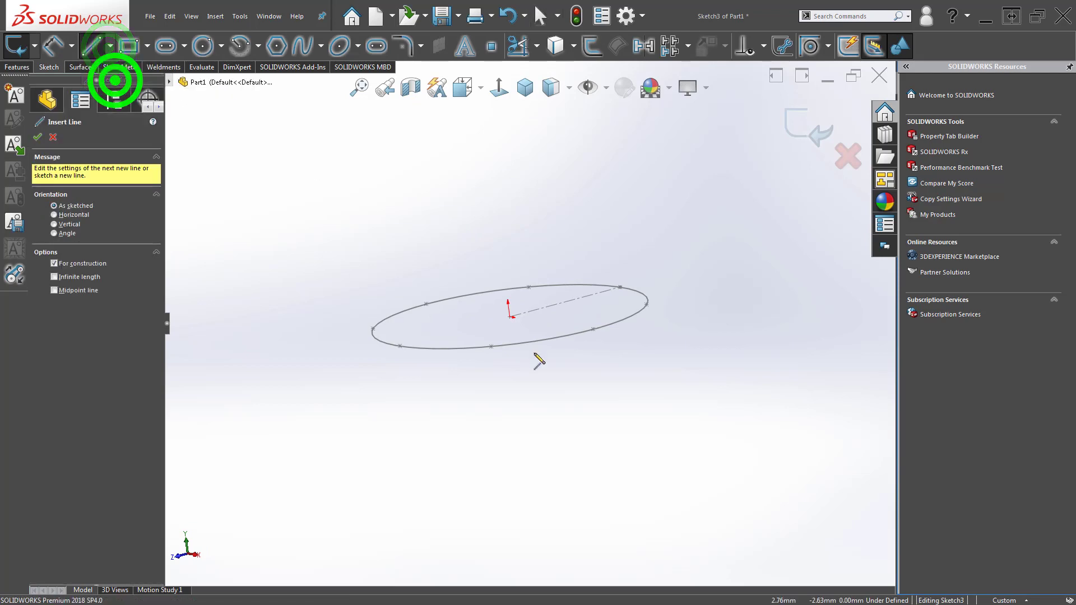
{"action": "left_click", "coordinate": [510, 317]}
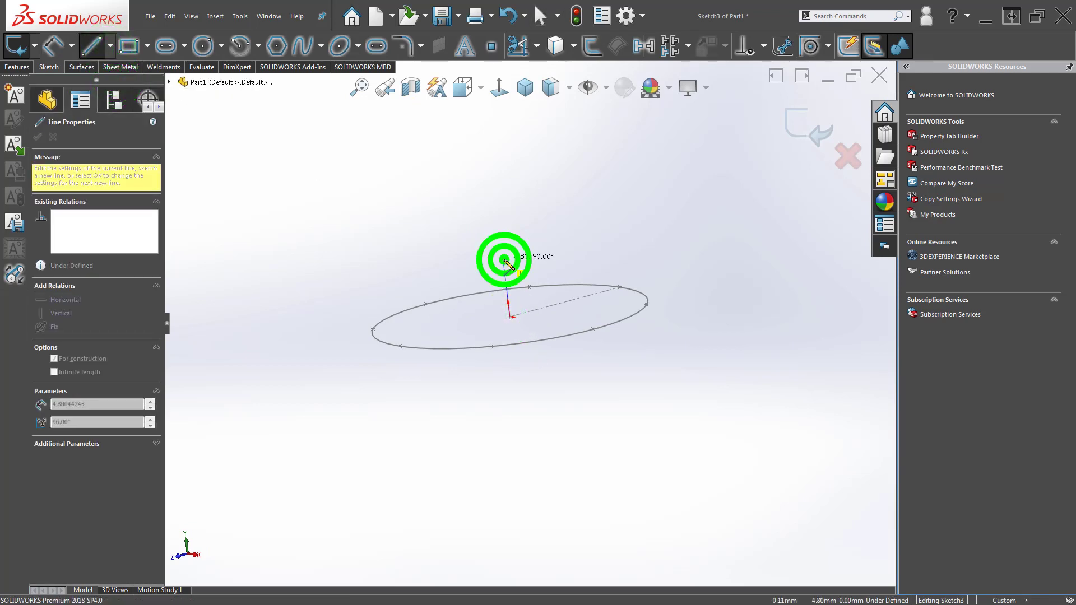
{"action": "left_click", "coordinate": [503, 260]}
{"action": "key", "text": "Escape"}
Dimension the vertical centerline at 3 mm and exit the sketch.
{"action": "right_click_drag", "start_coordinate": [509, 413], "coordinate": [509, 294]}
{"action": "left_click", "coordinate": [503, 279]}
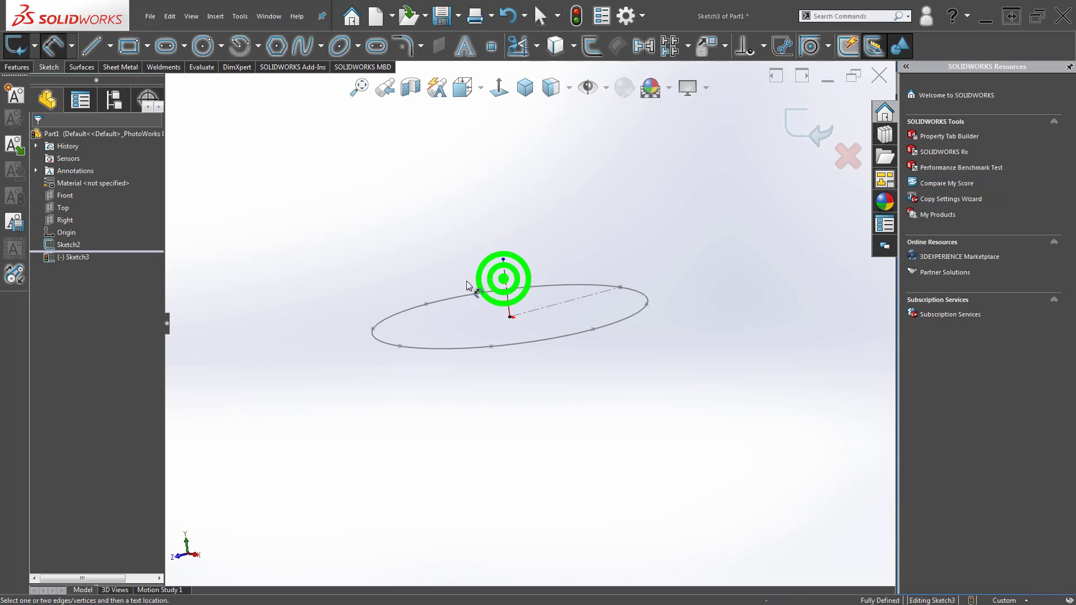
{"action": "left_click", "coordinate": [505, 268]}
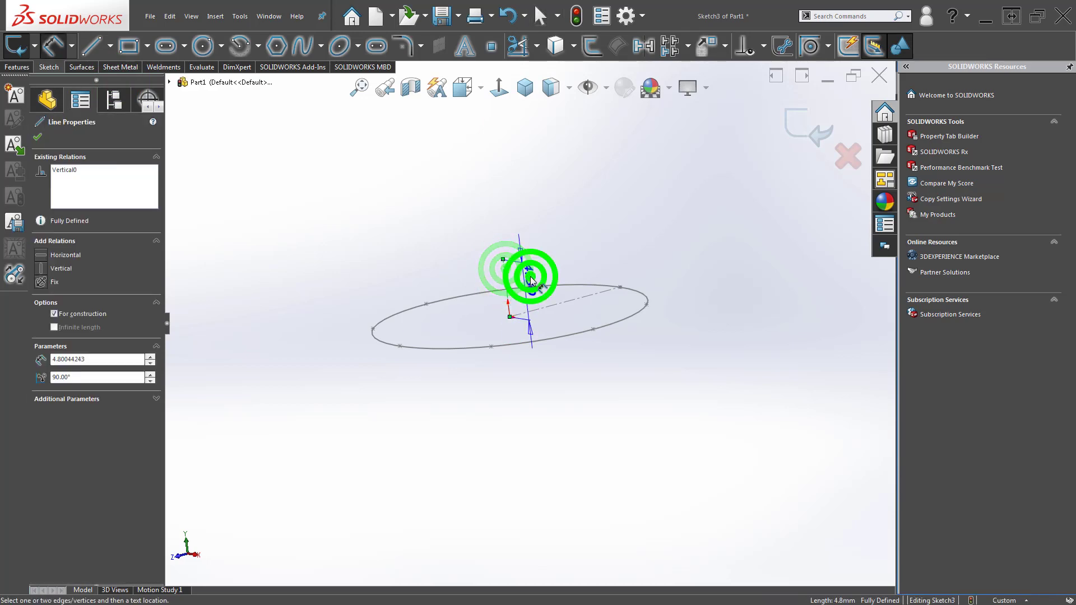
{"action": "left_click", "coordinate": [530, 278]}
{"action": "type", "text": "3"}
{"action": "key", "text": "Return"}
{"action": "left_click", "coordinate": [645, 199]}
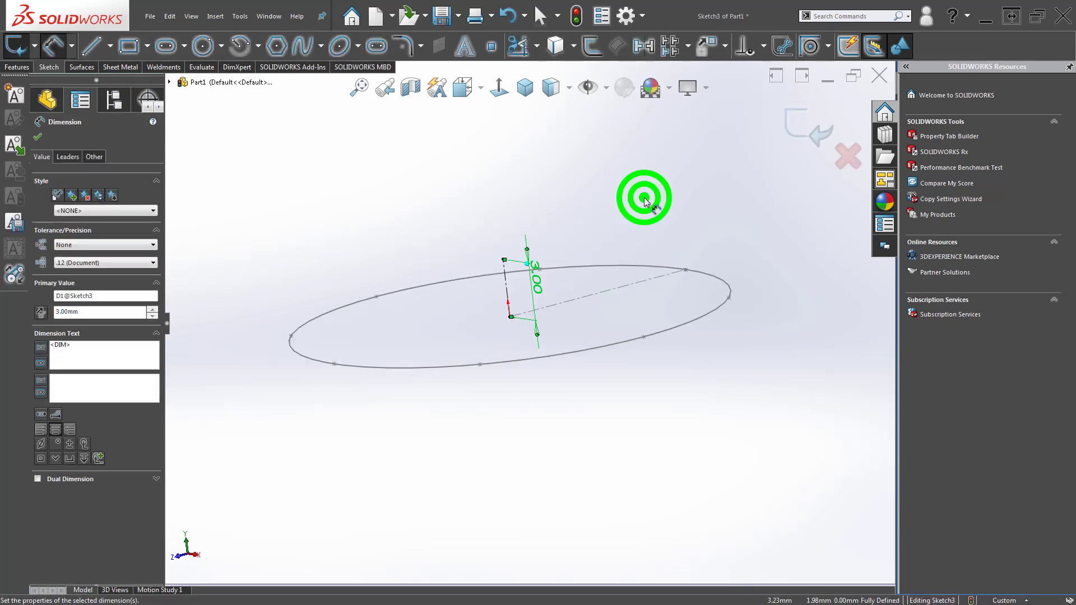
{"action": "left_click", "coordinate": [807, 127]}
{"action": "left_click", "coordinate": [522, 173]}
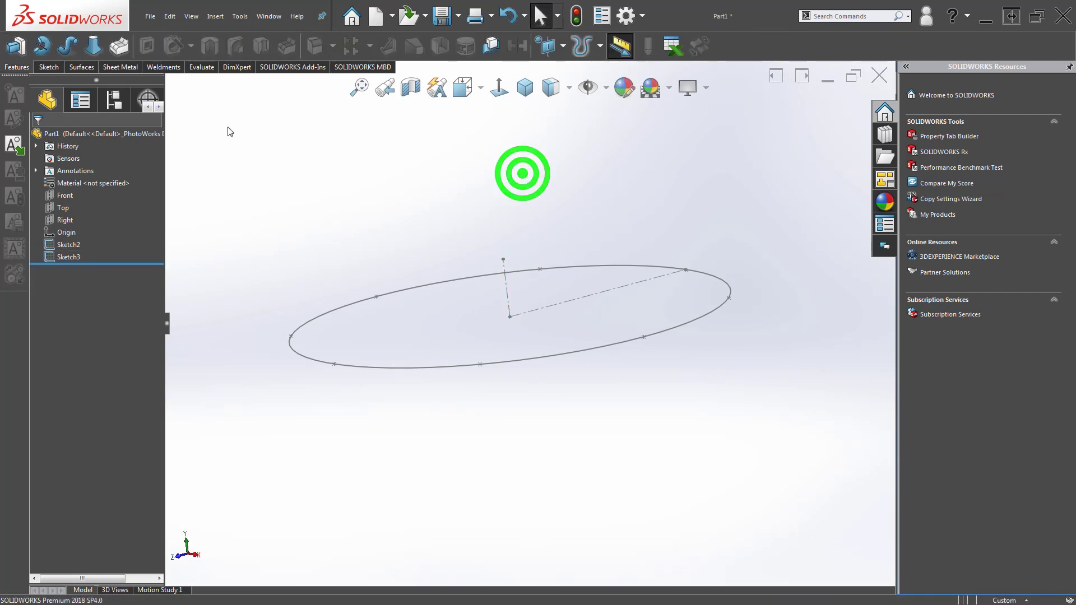
Create a reference plane perpendicular to the 3 mm centerline, passing through its upper endpoint.
{"action": "left_click", "coordinate": [40, 67]}
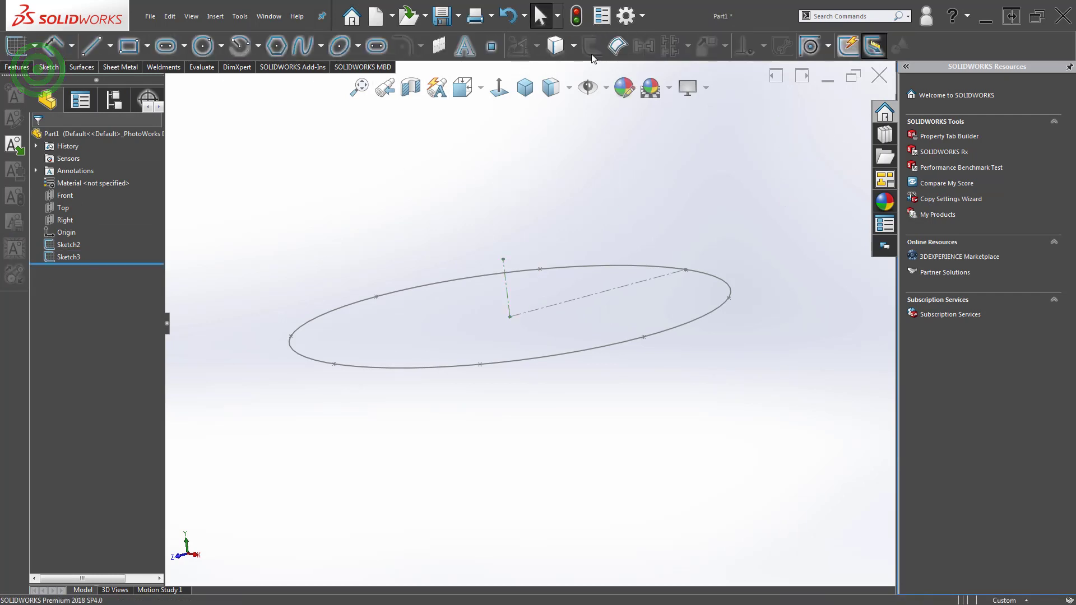
{"action": "left_click", "coordinate": [20, 67]}
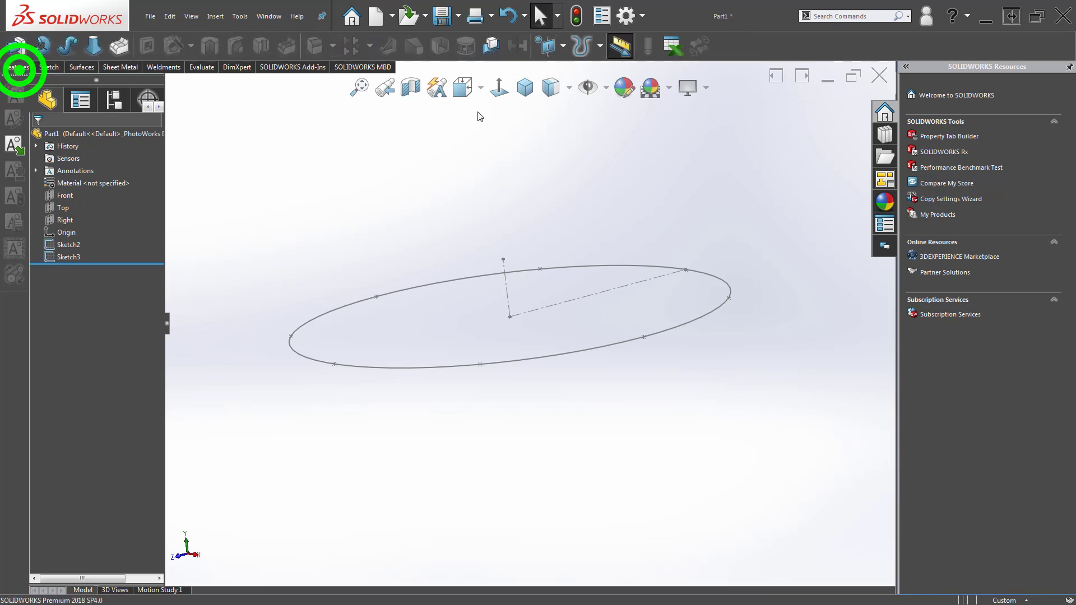
{"action": "left_click", "coordinate": [548, 45]}
{"action": "left_click", "coordinate": [554, 72]}
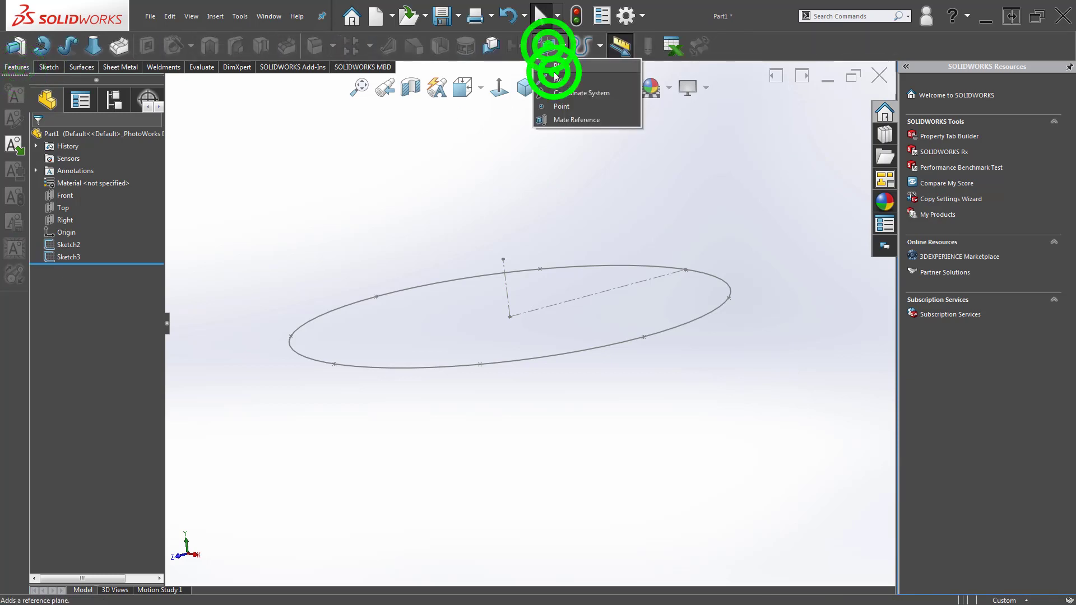
{"action": "left_click", "coordinate": [507, 291]}
{"action": "left_click", "coordinate": [503, 261]}
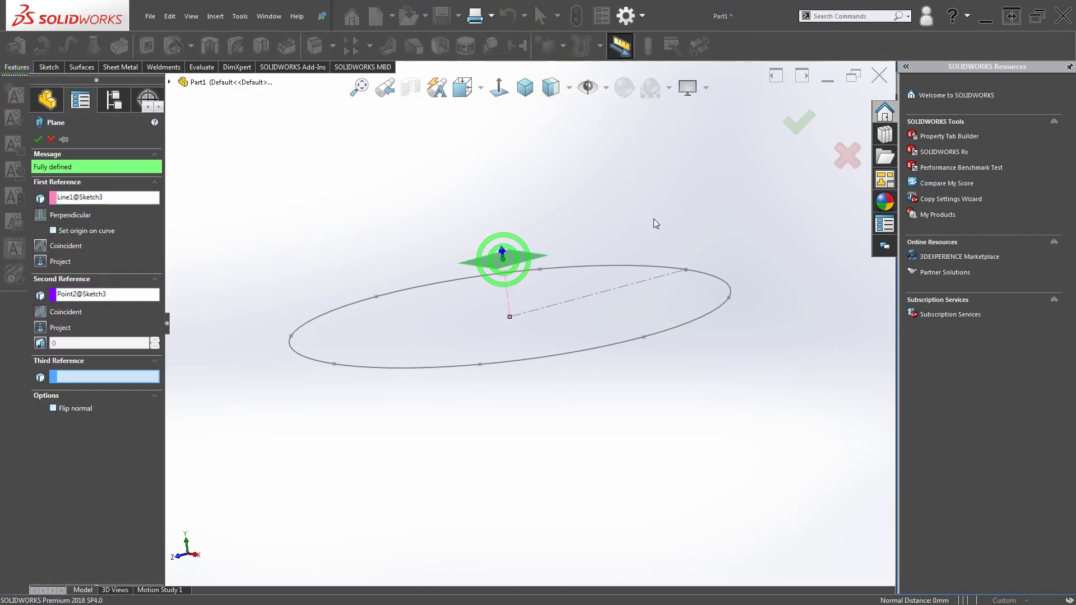
{"action": "middle_click_drag", "start_coordinate": [681, 226], "coordinate": [728, 213]}
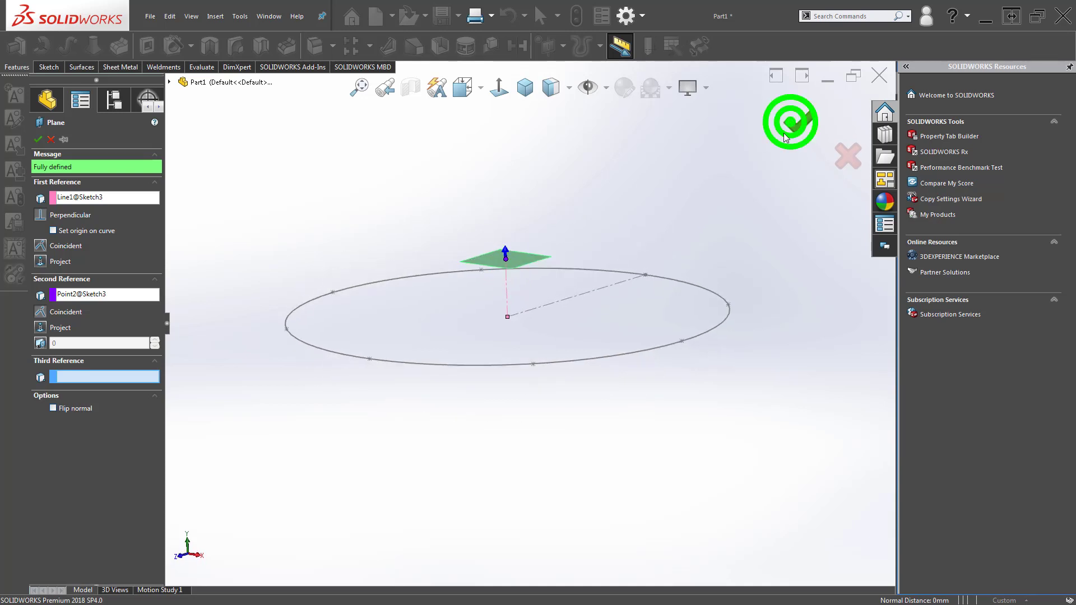
{"action": "left_click", "coordinate": [791, 122]}
{"action": "left_click", "coordinate": [712, 151]}
{"action": "scroll", "coordinate": [485, 246], "scroll_direction": "down", "scroll_amount": 3}
{"action": "scroll", "coordinate": [549, 286], "scroll_direction": "up", "scroll_amount": 3}
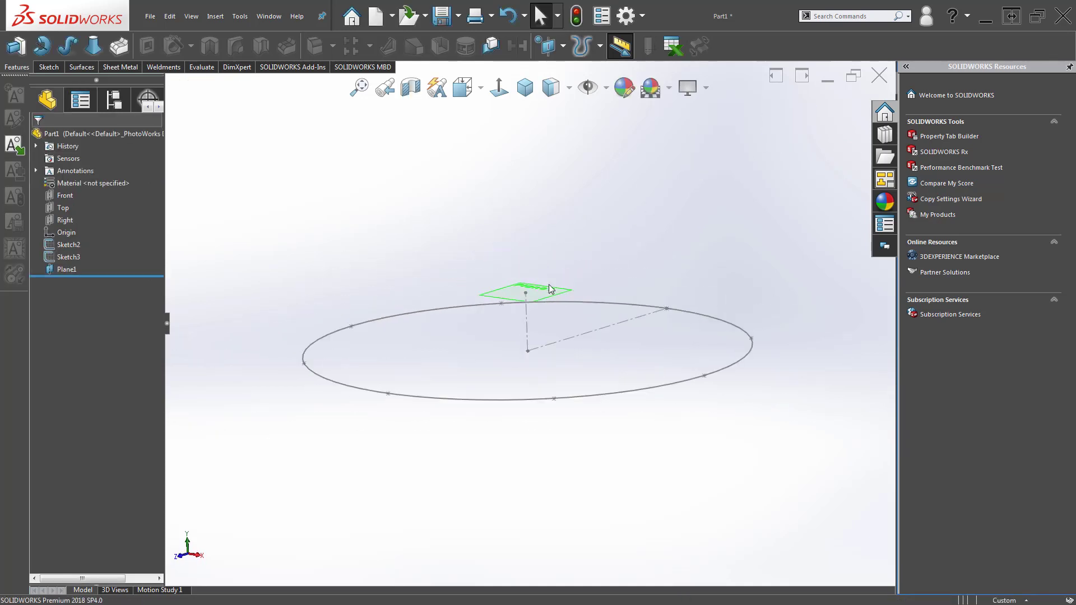
Start a sketch on the new reference plane and view it face-on.
{"action": "middle_click_drag", "start_coordinate": [549, 288], "coordinate": [536, 282]}
{"action": "left_click", "coordinate": [537, 288]}
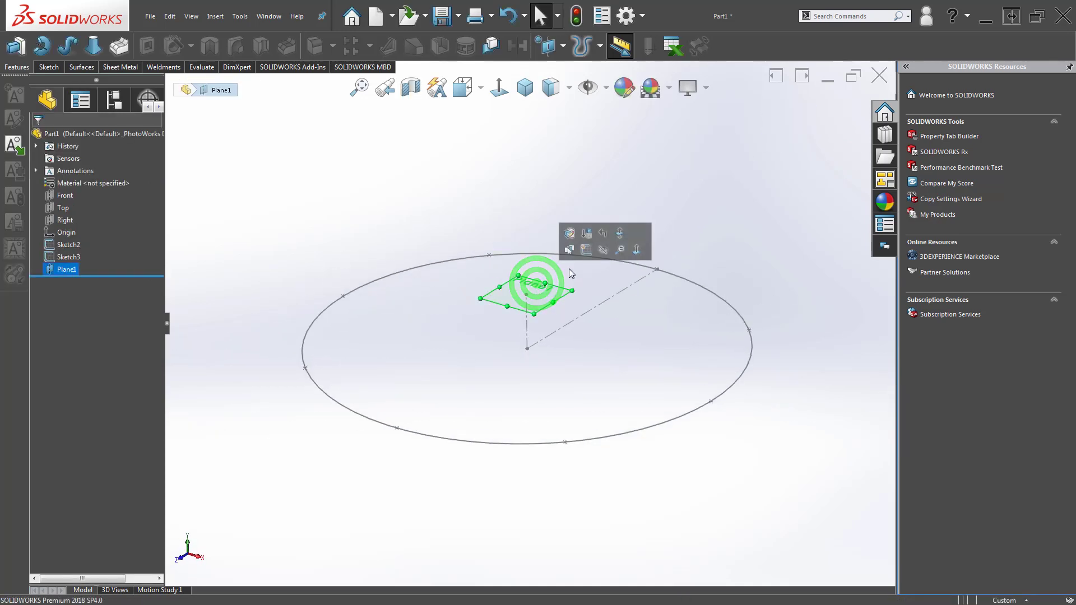
{"action": "left_click", "coordinate": [587, 249]}
{"action": "left_click", "coordinate": [532, 198]}
{"action": "left_click", "coordinate": [500, 80]}
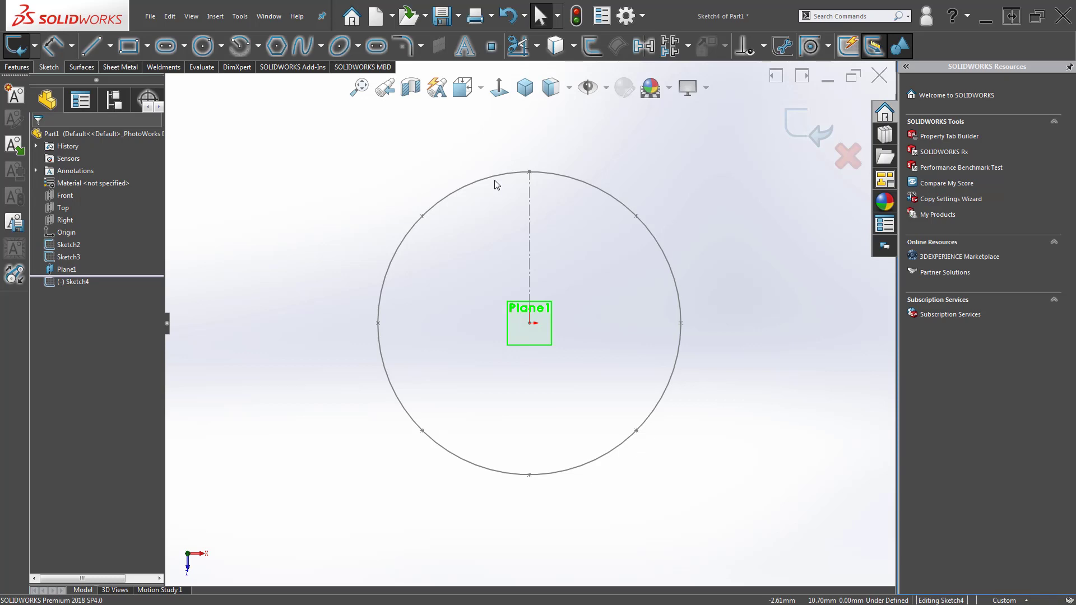
Convert the eight division points of the 22.6 mm circle into the sketch on the reference plane and exit the sketch.
{"action": "left_click", "coordinate": [495, 181]}
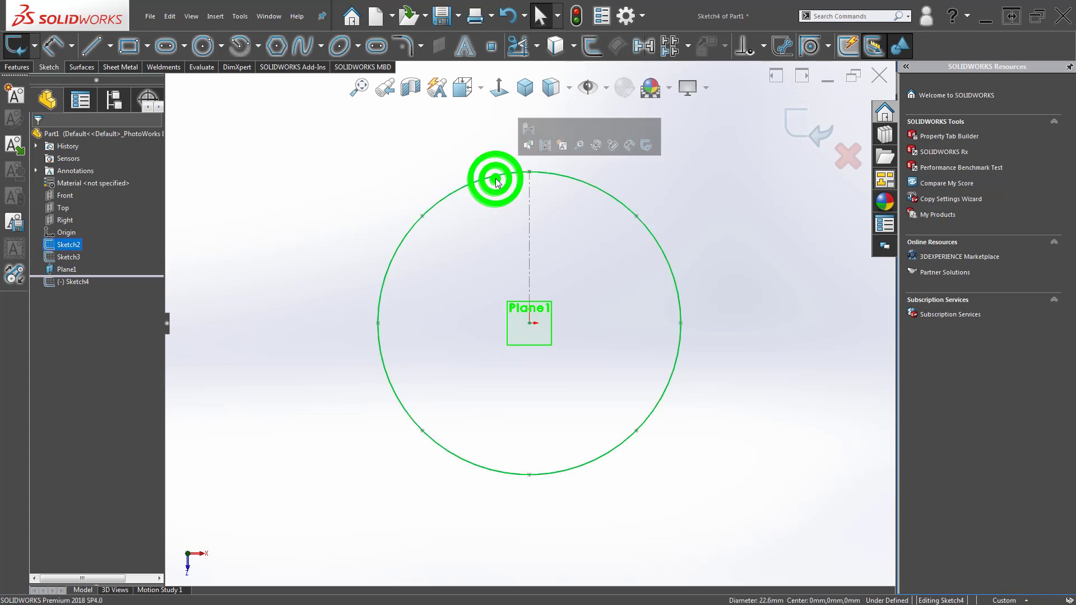
{"action": "left_click", "coordinate": [347, 158]}
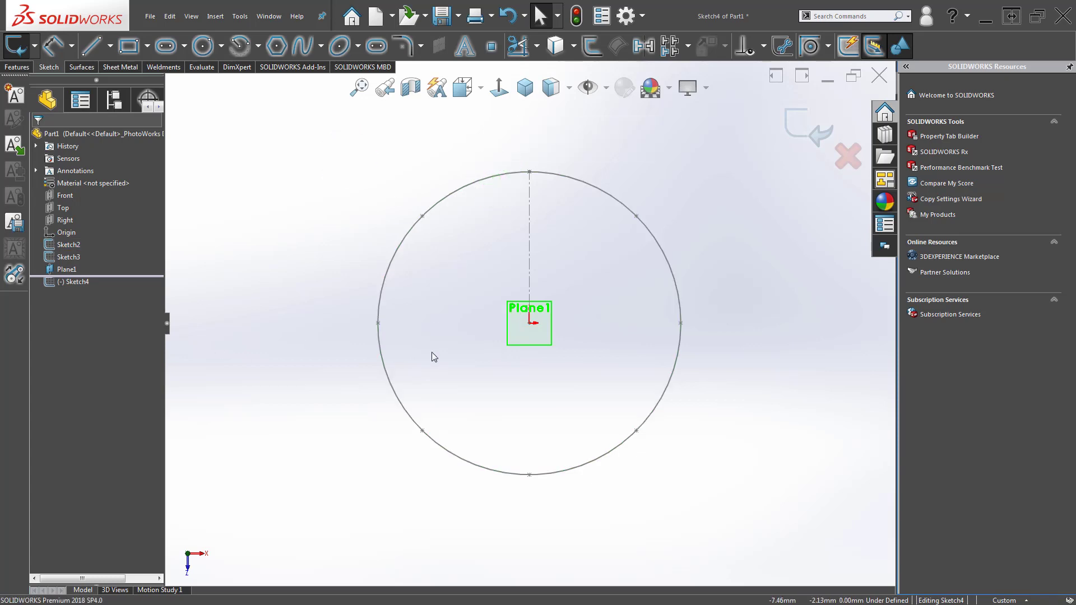
{"action": "left_click", "coordinate": [422, 217]}
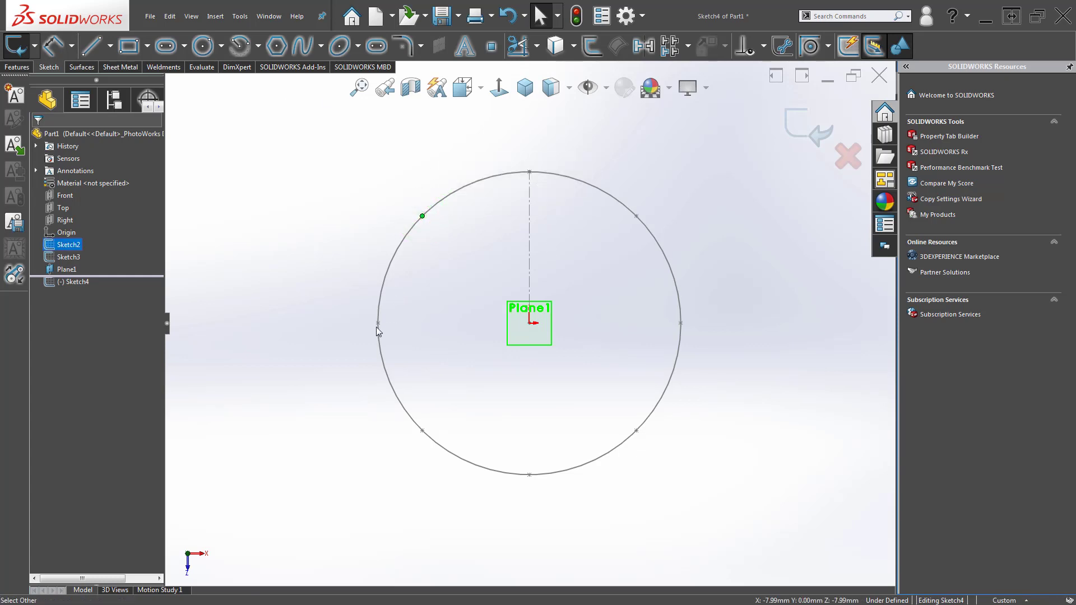
{"action": "left_click", "coordinate": [423, 431], "text": "ctrl"}
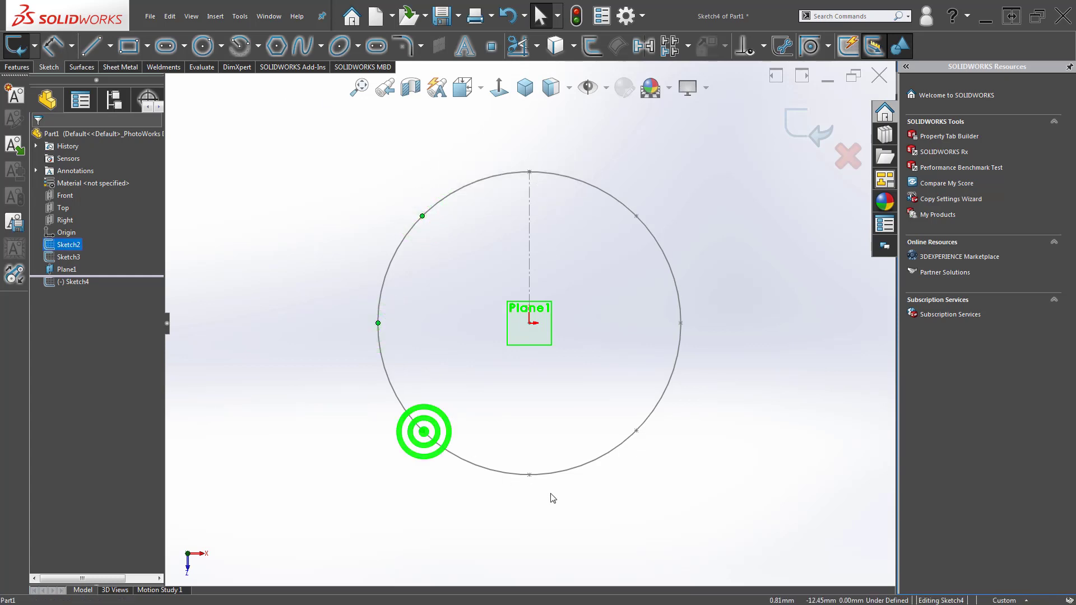
{"action": "left_click", "coordinate": [529, 476], "text": "ctrl"}
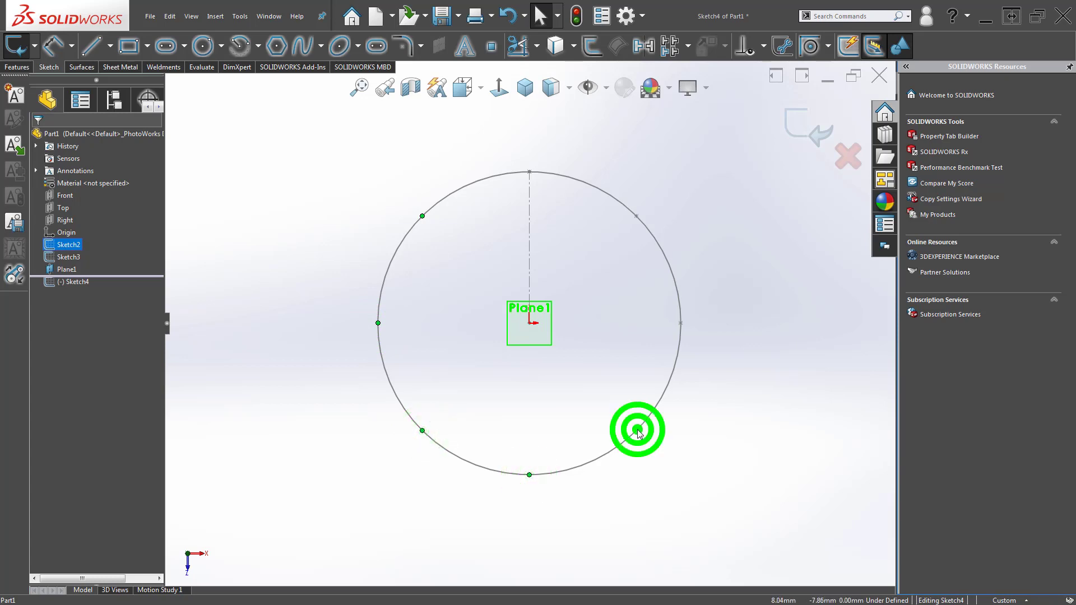
{"action": "left_click", "coordinate": [681, 323], "text": "ctrl"}
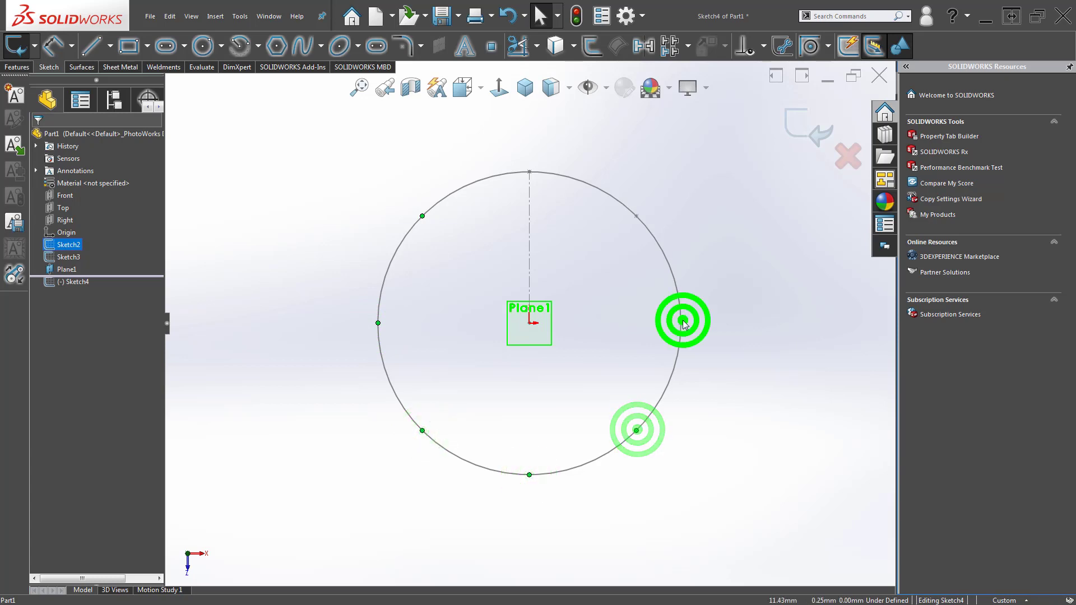
{"action": "left_click", "coordinate": [637, 216], "text": "ctrl"}
{"action": "left_click", "coordinate": [529, 172], "text": "ctrl"}
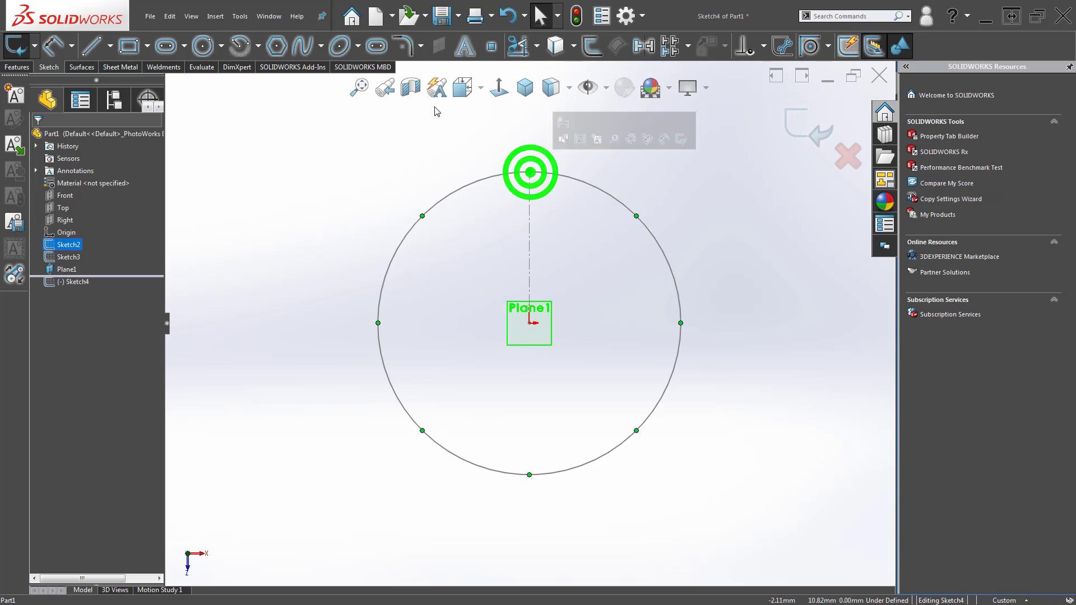
{"action": "left_click", "coordinate": [555, 46]}
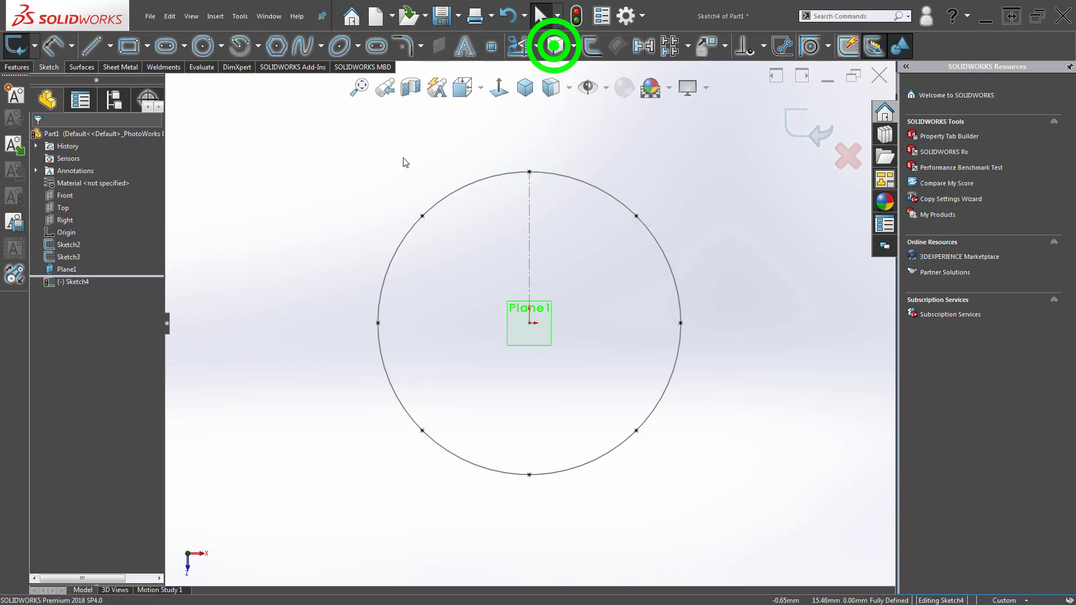
{"action": "left_click", "coordinate": [389, 155]}
{"action": "mouse_move", "coordinate": [466, 301]}
{"action": "middle_mouse_down"}
{"action": "mouse_move", "coordinate": [462, 165]}
{"action": "mouse_move", "coordinate": [471, 161]}
{"action": "mouse_move", "coordinate": [478, 236]}
{"action": "mouse_move", "coordinate": [481, 196]}
{"action": "middle_mouse_up"}
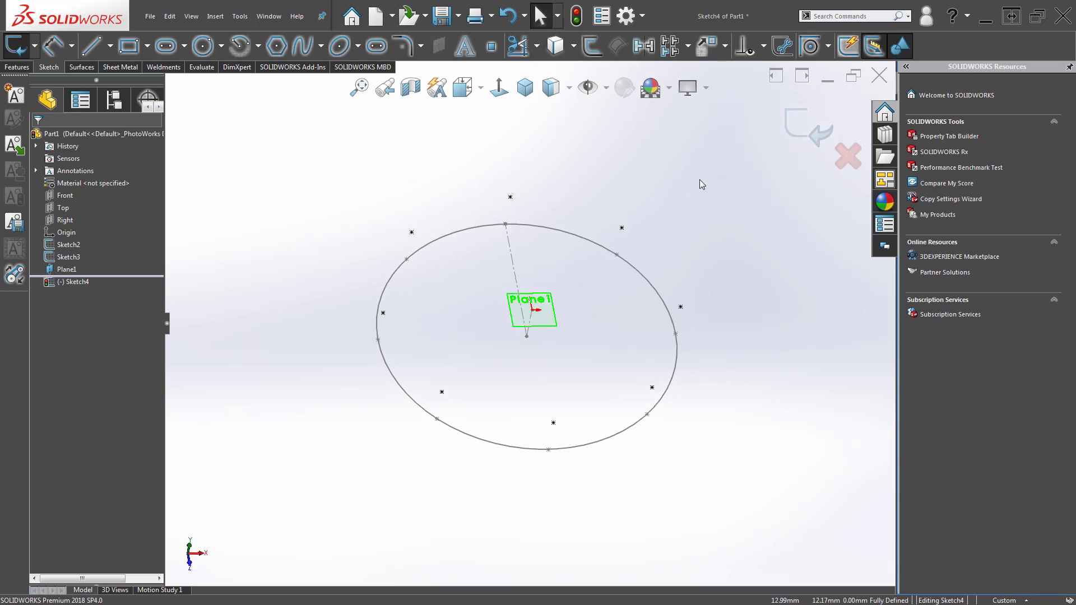
{"action": "left_click", "coordinate": [812, 126]}
Start a new sketch on the Front plane and view it face-on.
{"action": "mouse_move", "coordinate": [506, 385]}
{"action": "middle_mouse_down"}
{"action": "mouse_move", "coordinate": [499, 281]}
{"action": "mouse_move", "coordinate": [496, 311]}
{"action": "middle_mouse_up"}
{"action": "middle_click_drag", "start_coordinate": [406, 294], "coordinate": [594, 374]}
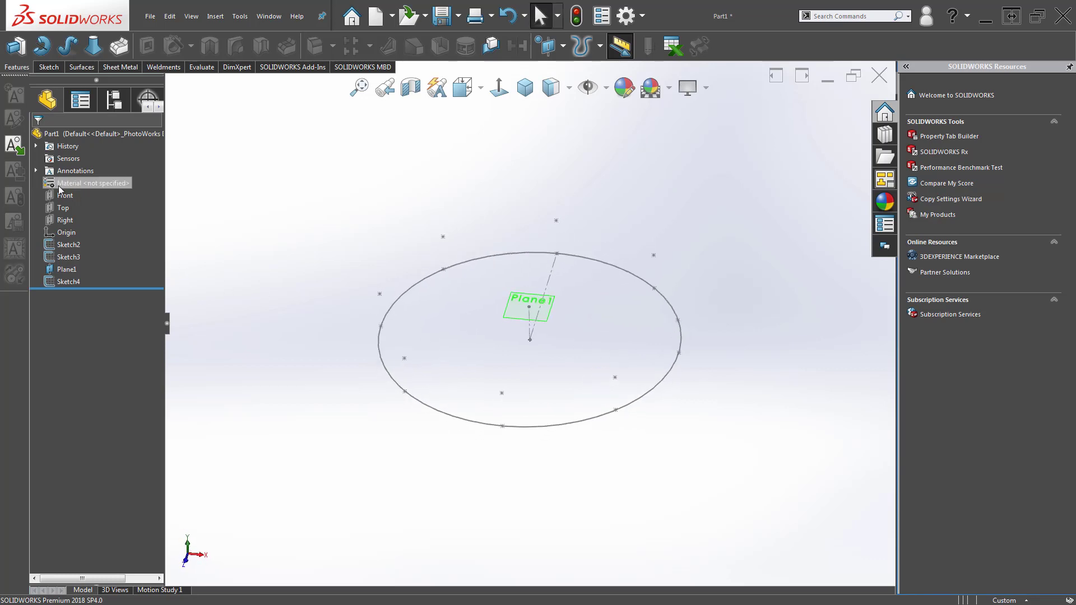
{"action": "left_click", "coordinate": [62, 199]}
{"action": "scroll", "coordinate": [385, 290], "scroll_direction": "up", "scroll_amount": 4}
{"action": "middle_click_drag", "start_coordinate": [492, 247], "coordinate": [473, 219]}
{"action": "scroll", "coordinate": [547, 280], "scroll_direction": "up", "scroll_amount": 5}
{"action": "middle_click_drag", "start_coordinate": [548, 284], "coordinate": [496, 343]}
{"action": "right_click", "coordinate": [50, 196]}
{"action": "left_click", "coordinate": [50, 175]}
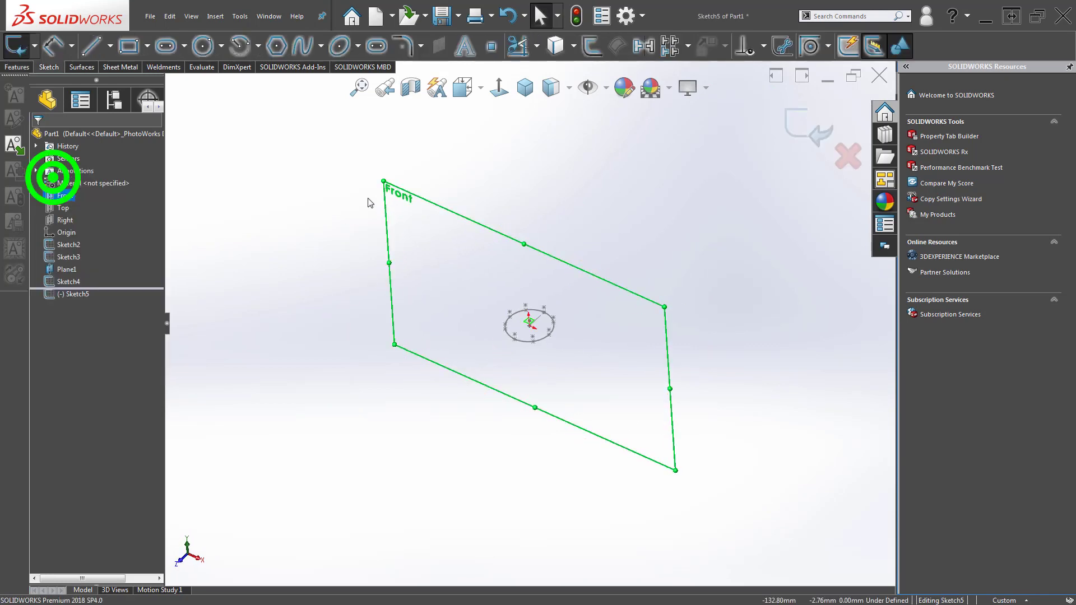
{"action": "left_click", "coordinate": [547, 149]}
{"action": "left_click", "coordinate": [500, 91]}
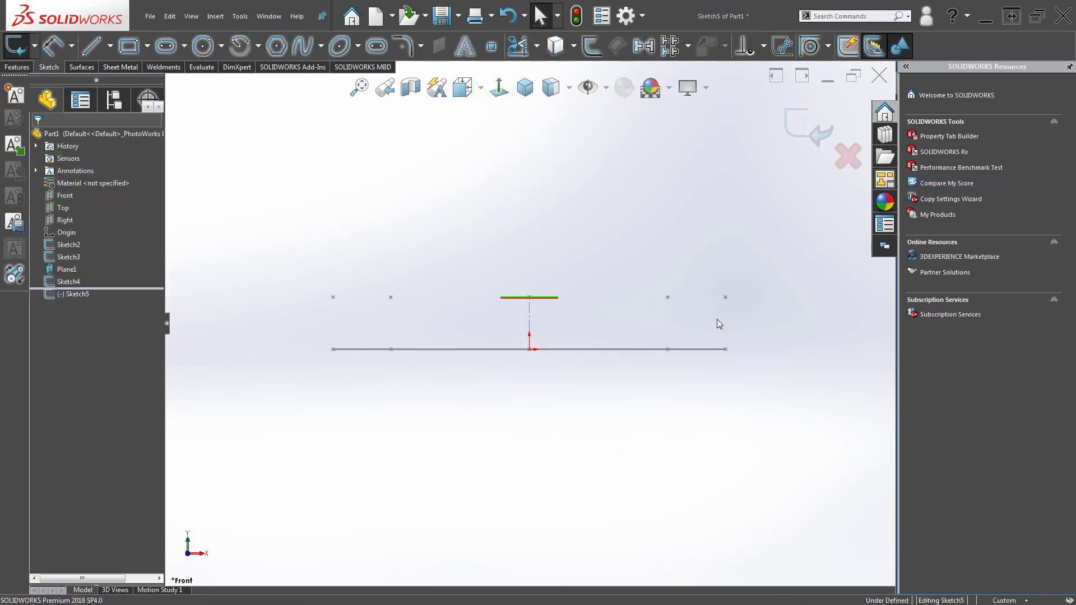
Draw a corner rectangle about 2.92 mm by 0.53 mm, outward and upward from the circle's endpoint on the positive X side.
{"action": "scroll", "coordinate": [727, 327], "scroll_direction": "down", "scroll_amount": 3}
{"action": "scroll", "coordinate": [646, 327], "scroll_direction": "down", "scroll_amount": 2}
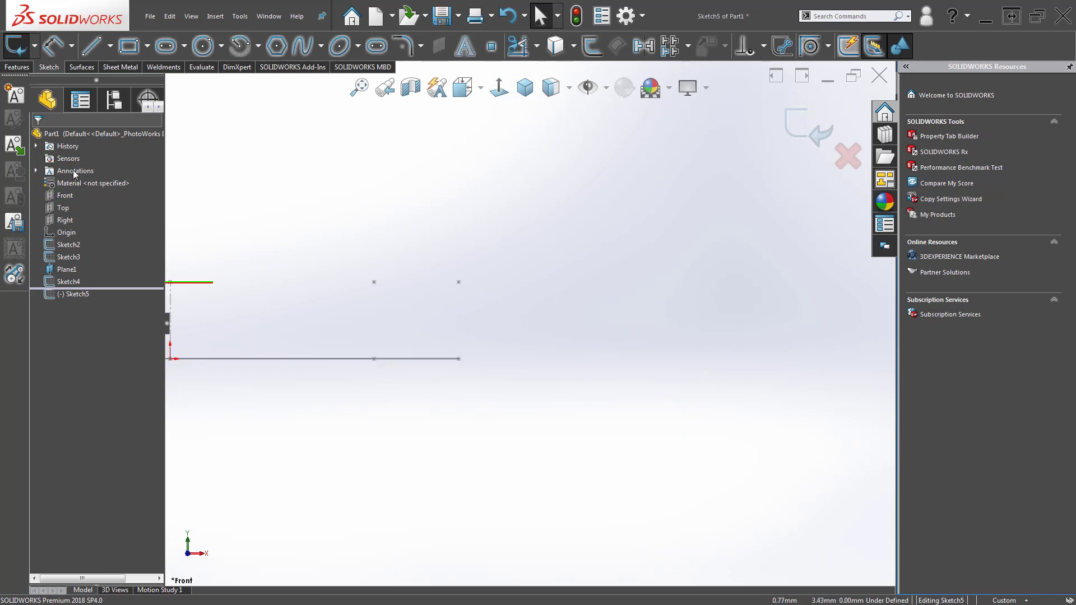
{"action": "left_click", "coordinate": [129, 47]}
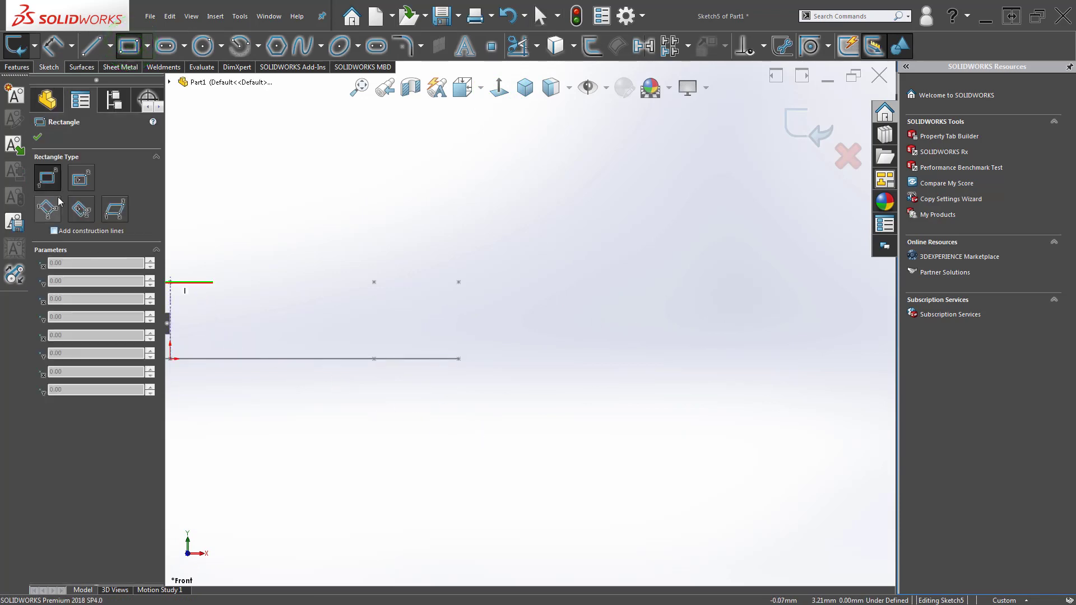
{"action": "left_click", "coordinate": [459, 359]}
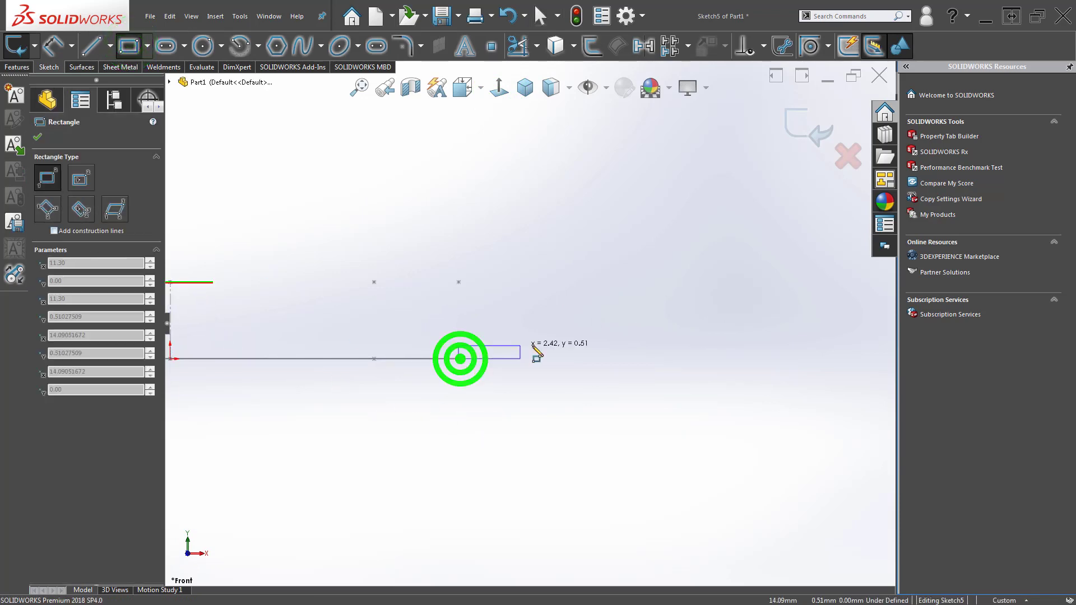
{"action": "left_click", "coordinate": [532, 350]}
{"action": "scroll", "coordinate": [519, 403], "scroll_direction": "up", "scroll_amount": 3}
{"action": "key", "text": "Escape"}
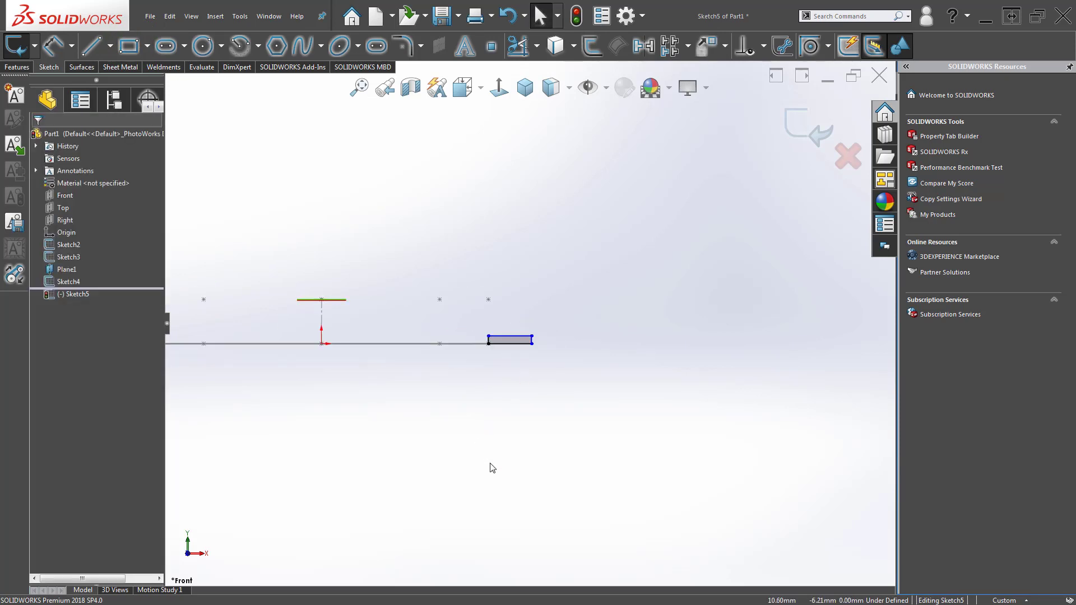
Dimension the rectangle's height between its two horizontal edges at 0.4 mm.
{"action": "right_click_drag", "start_coordinate": [489, 463], "coordinate": [503, 347]}
{"action": "scroll", "coordinate": [498, 348], "scroll_direction": "down", "scroll_amount": 4}
{"action": "left_click", "coordinate": [509, 318]}
{"action": "left_click", "coordinate": [527, 337]}
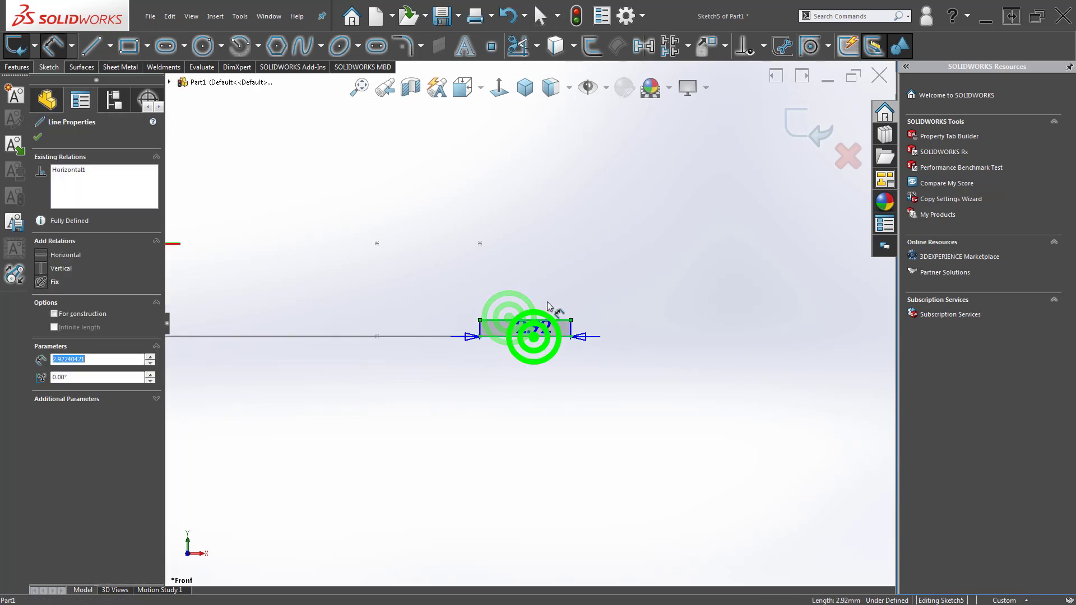
{"action": "left_click", "coordinate": [558, 278]}
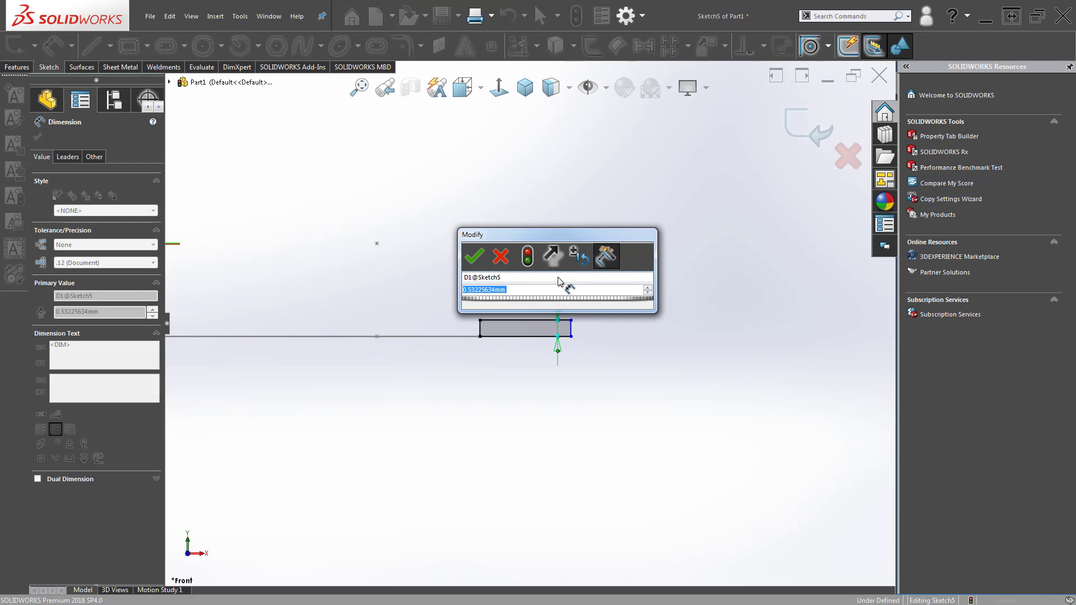
{"action": "type", "text": "0.4"}
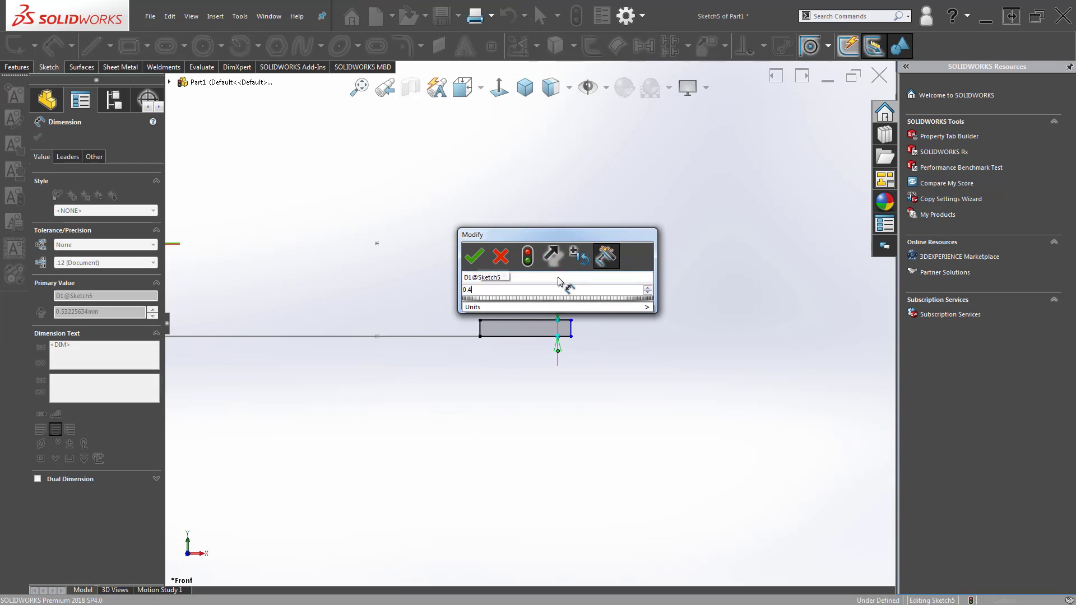
{"action": "key", "text": "Return"}
{"action": "scroll", "coordinate": [560, 358], "scroll_direction": "up", "scroll_amount": 5}
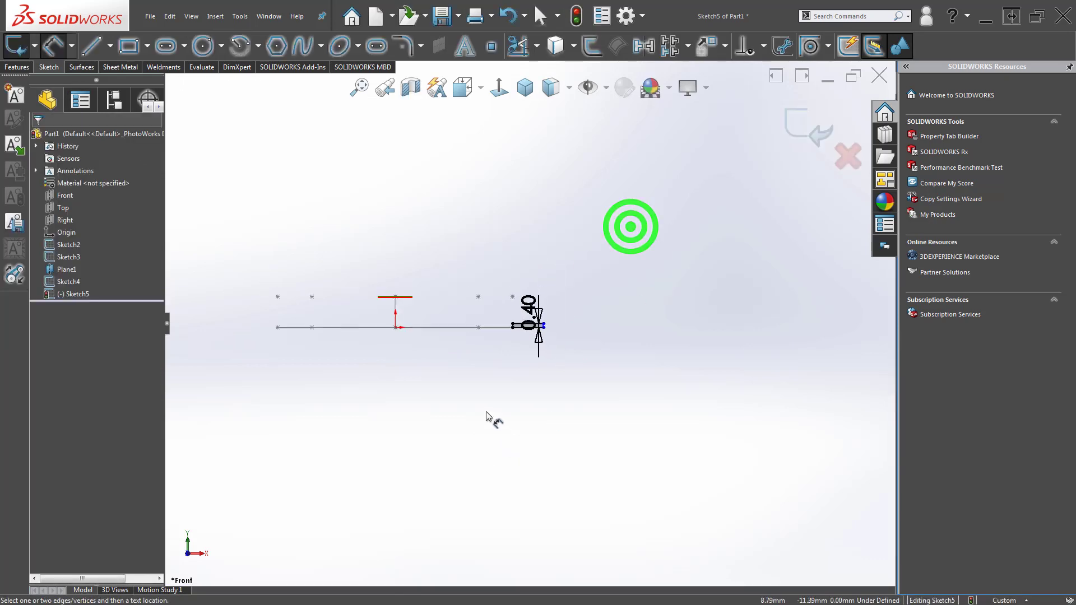
{"action": "scroll", "coordinate": [487, 416], "scroll_direction": "up", "scroll_amount": 2}
{"action": "key", "text": "Escape"}
Draw a centerline upward from the origin and constrain it to be vertical.
{"action": "scroll", "coordinate": [479, 312], "scroll_direction": "down", "scroll_amount": 3}
{"action": "left_click", "coordinate": [110, 46]}
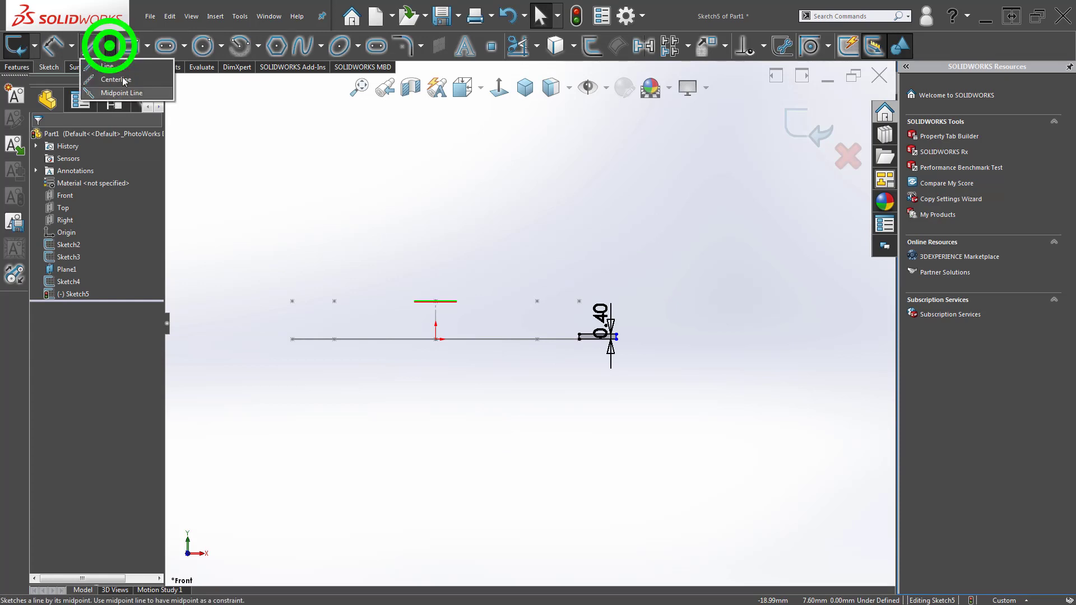
{"action": "left_click", "coordinate": [121, 76]}
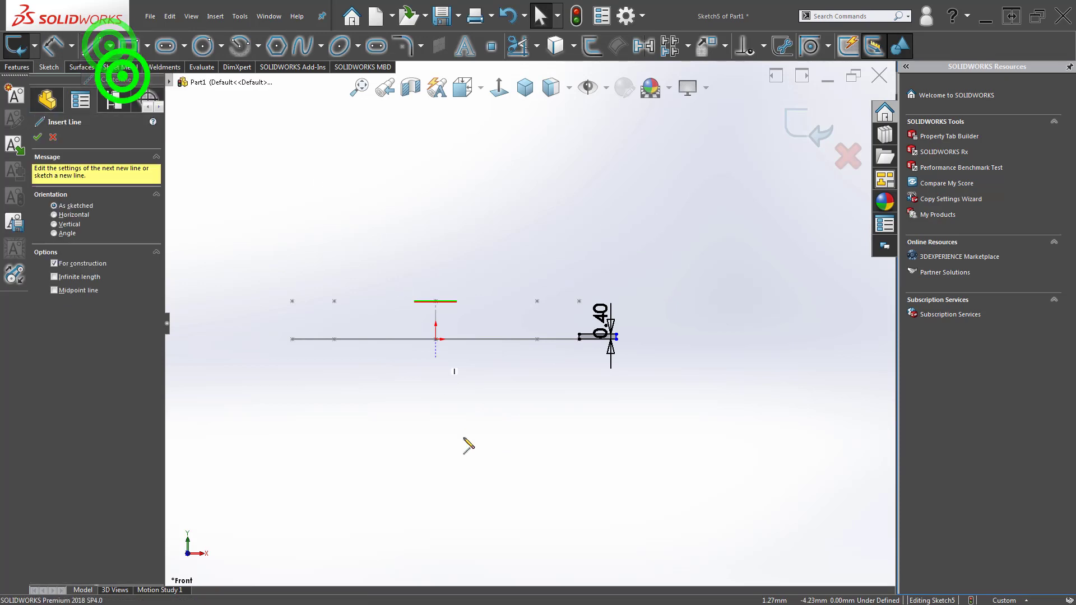
{"action": "left_click", "coordinate": [436, 339]}
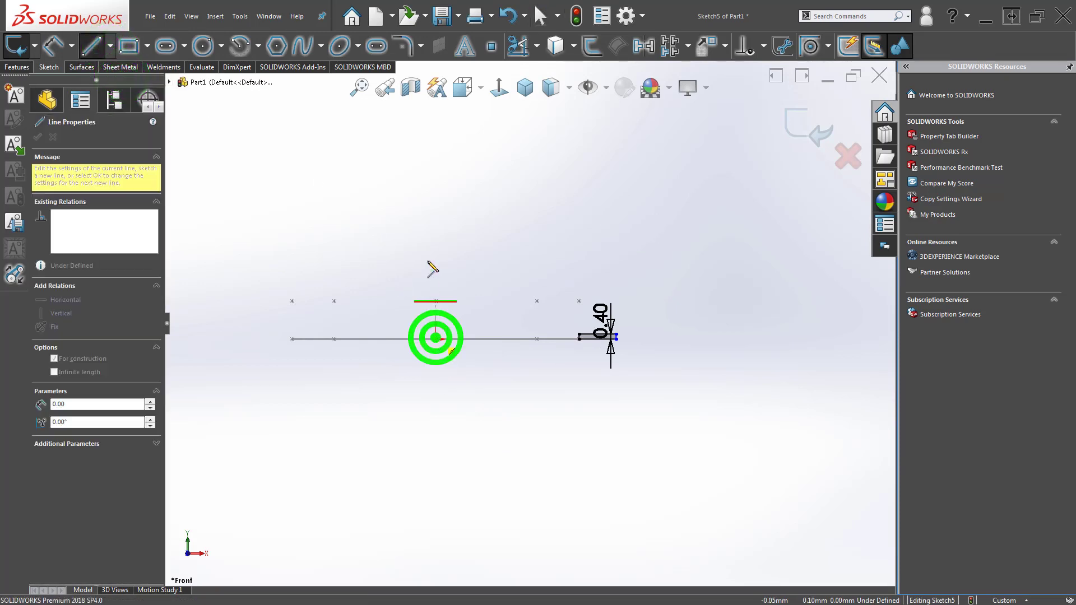
{"action": "left_click", "coordinate": [440, 185]}
{"action": "double_click", "coordinate": [347, 218]}
{"action": "key", "text": "Escape"}
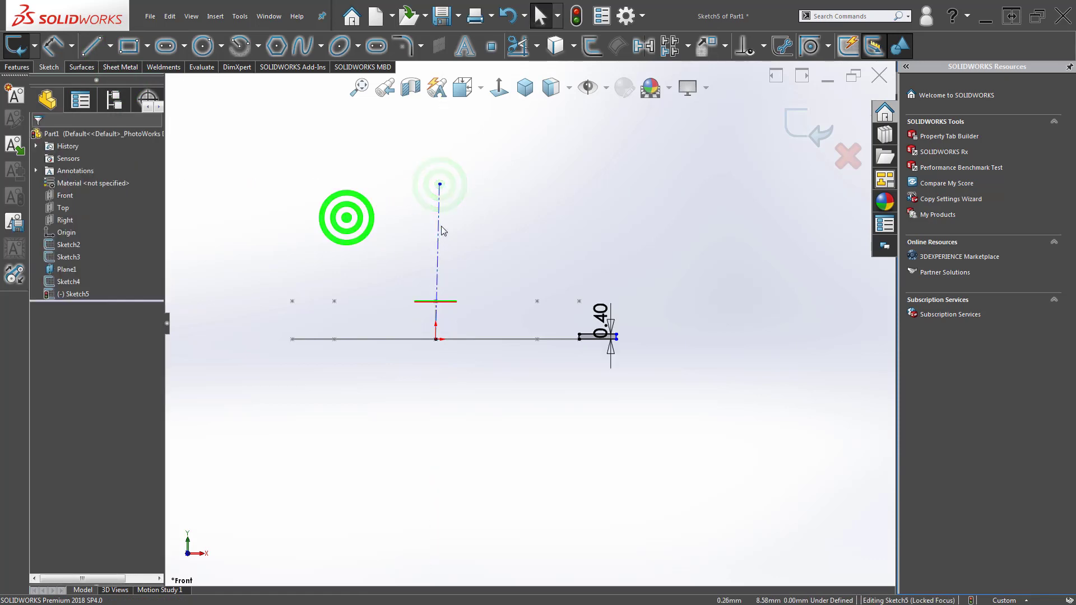
{"action": "left_click", "coordinate": [441, 224]}
{"action": "left_click", "coordinate": [491, 174]}
{"action": "left_click", "coordinate": [380, 208]}
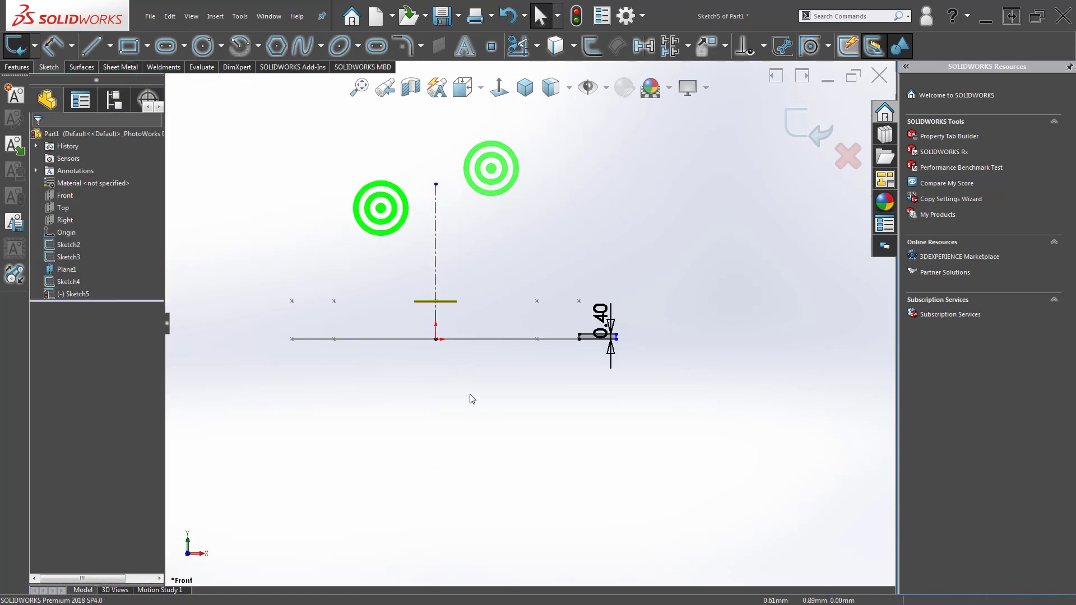
Add a doubled-distance dimension from the rectangle's outer vertical edge across the vertical centerline, entering 22.6 mm.
{"action": "right_click_drag", "start_coordinate": [537, 487], "coordinate": [539, 437]}
{"action": "scroll", "coordinate": [598, 365], "scroll_direction": "down", "scroll_amount": 6}
{"action": "left_click", "coordinate": [566, 407]}
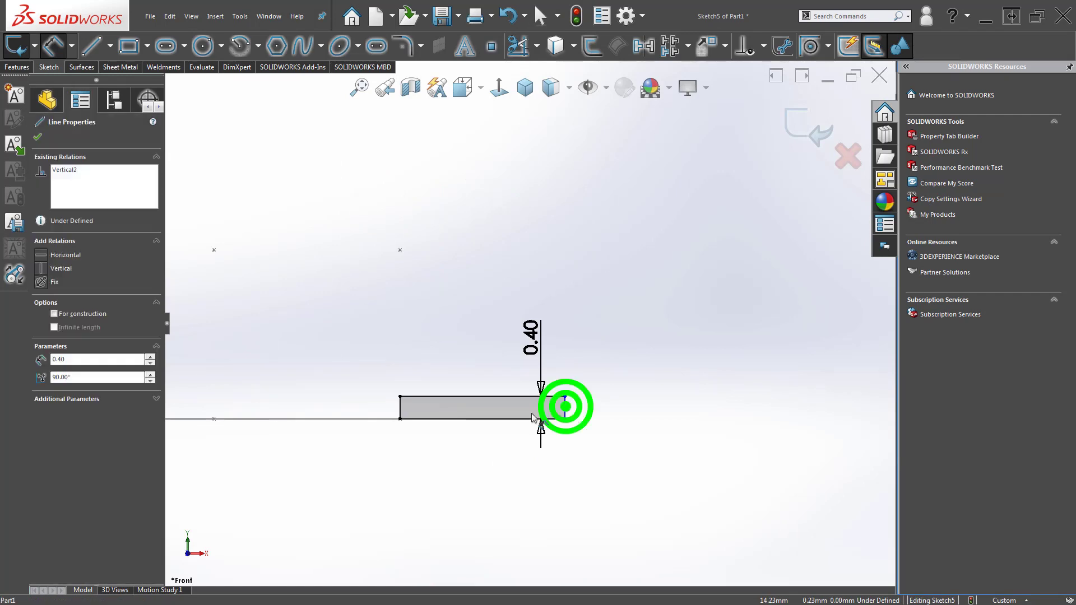
{"action": "scroll", "coordinate": [483, 338], "scroll_direction": "up", "scroll_amount": 3}
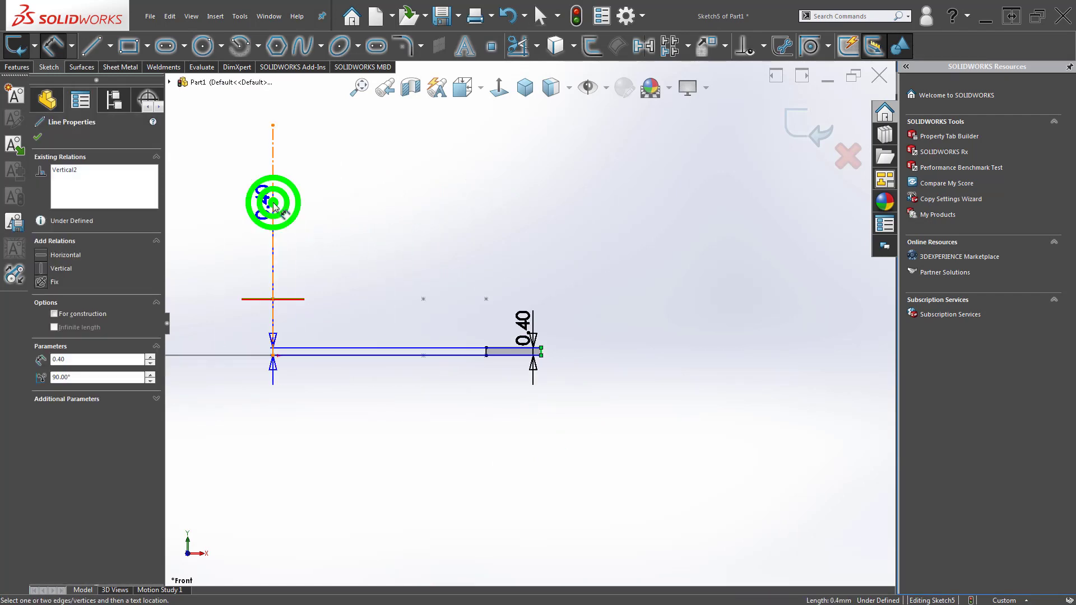
{"action": "left_click", "coordinate": [273, 203]}
{"action": "left_click", "coordinate": [296, 205]}
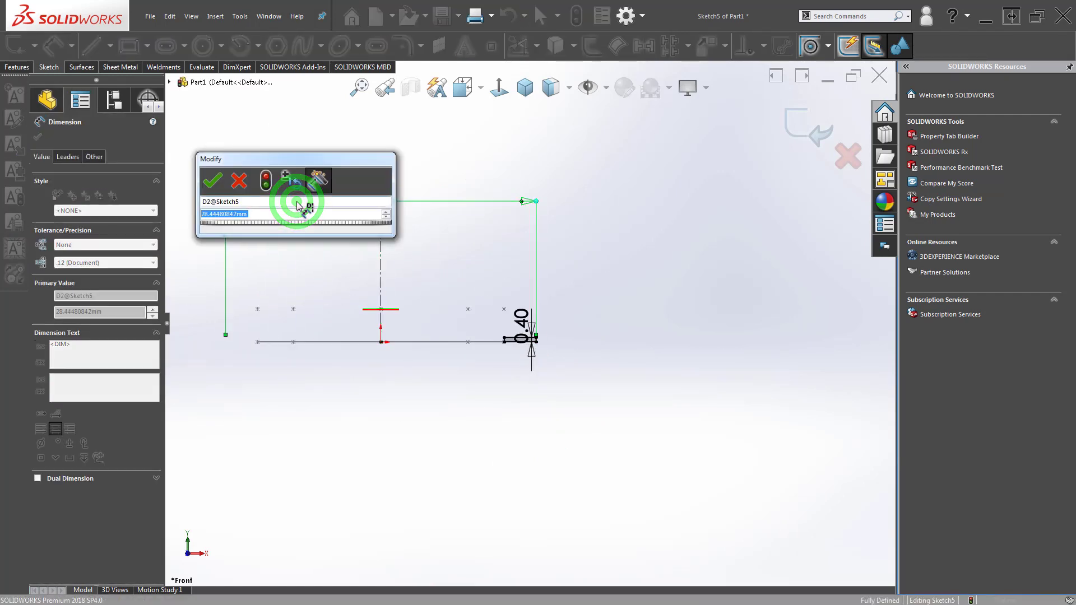
{"action": "type", "text": "22.6"}
{"action": "key", "text": "Return"}
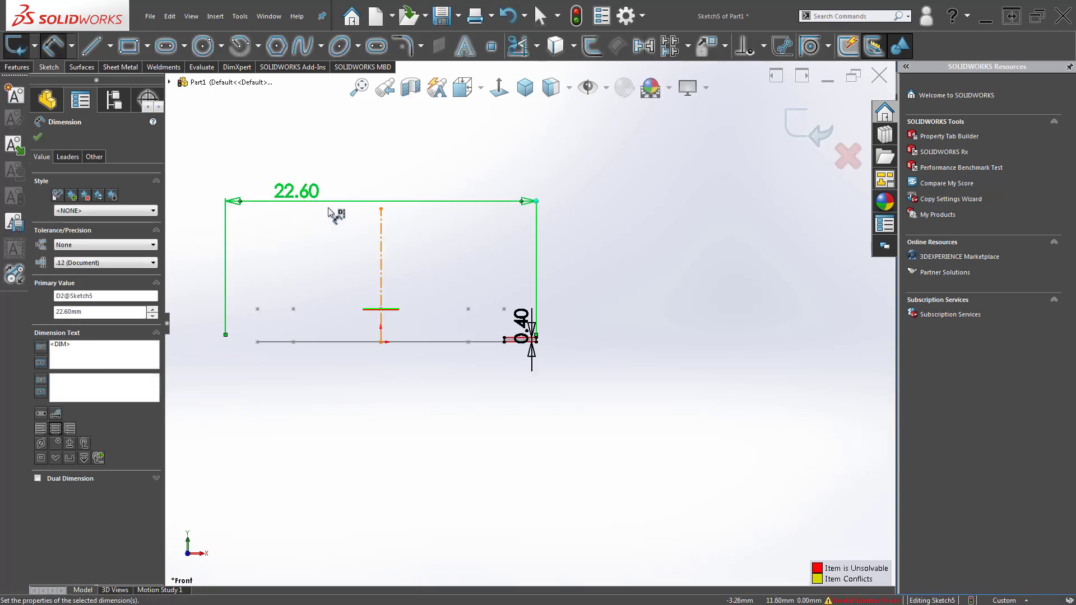
Set the doubled-distance dimension across the centerline to 29 mm and exit the sketch.
{"action": "double_click", "coordinate": [296, 191]}
{"action": "type", "text": "29"}
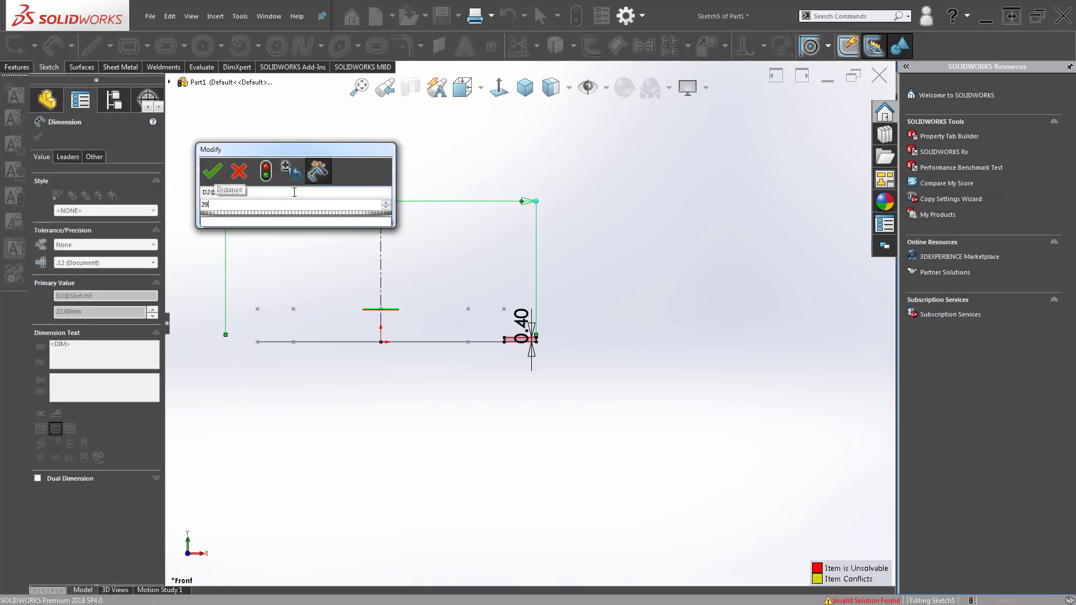
{"action": "key", "text": "Return"}
{"action": "left_click", "coordinate": [616, 281]}
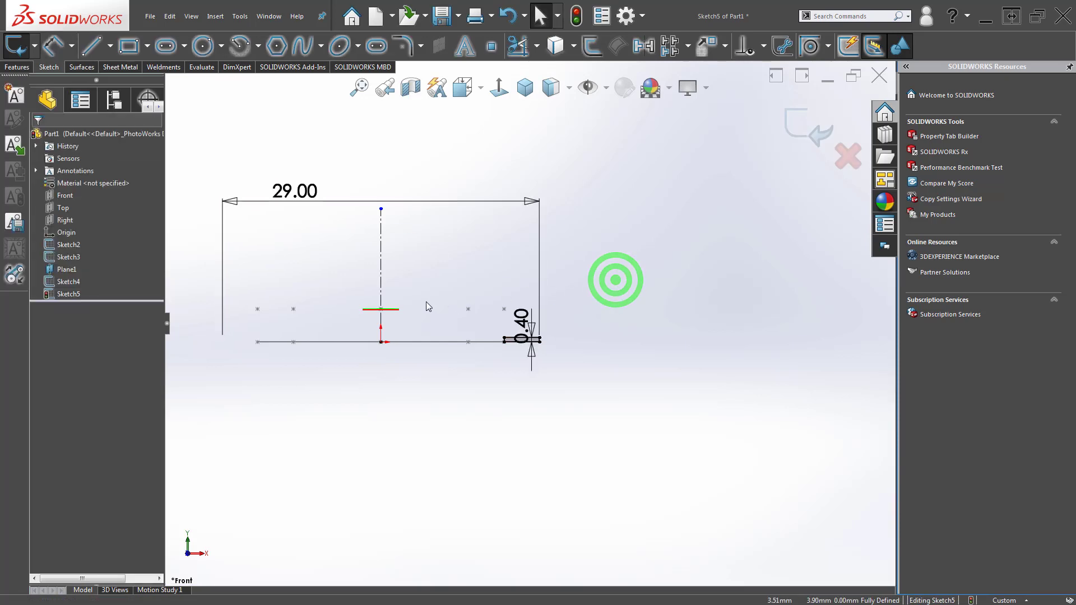
{"action": "scroll", "coordinate": [499, 343], "scroll_direction": "down", "scroll_amount": 3}
{"action": "scroll", "coordinate": [529, 325], "scroll_direction": "up", "scroll_amount": 2}
{"action": "left_click", "coordinate": [806, 126]}
{"action": "middle_click_drag", "start_coordinate": [645, 238], "coordinate": [479, 412]}
{"action": "left_click", "coordinate": [320, 189]}
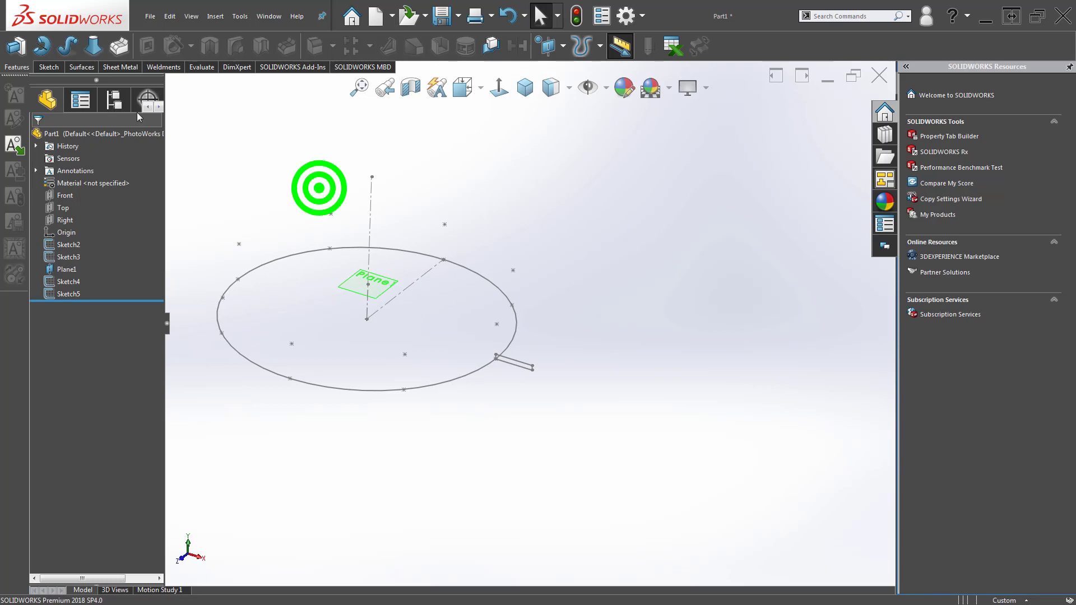
{"action": "left_click", "coordinate": [55, 68]}
{"action": "left_click", "coordinate": [306, 46]}
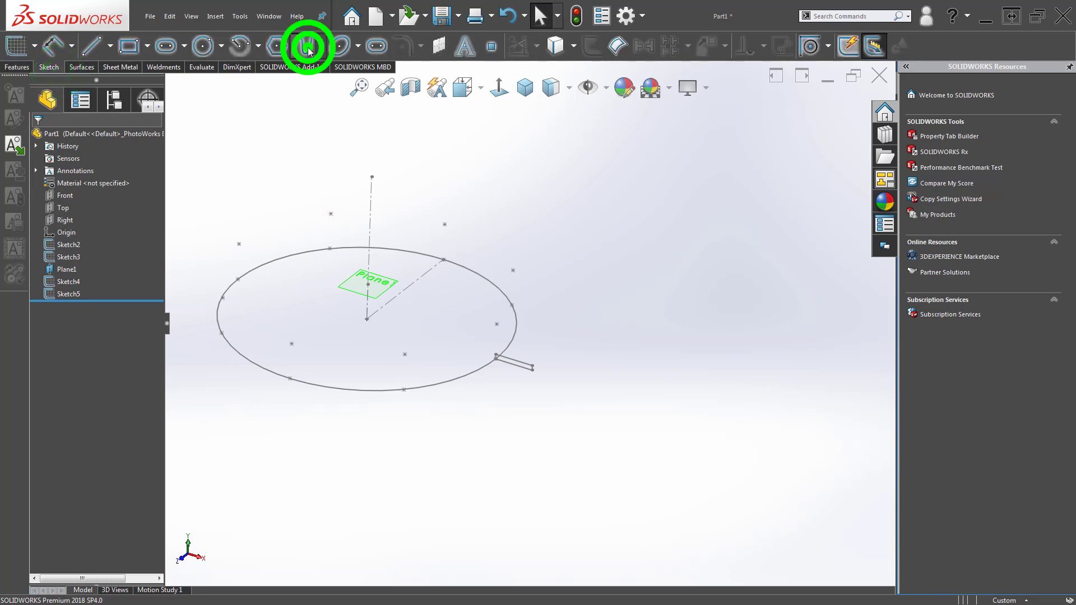
{"action": "scroll", "coordinate": [442, 389], "scroll_direction": "down", "scroll_amount": 2}
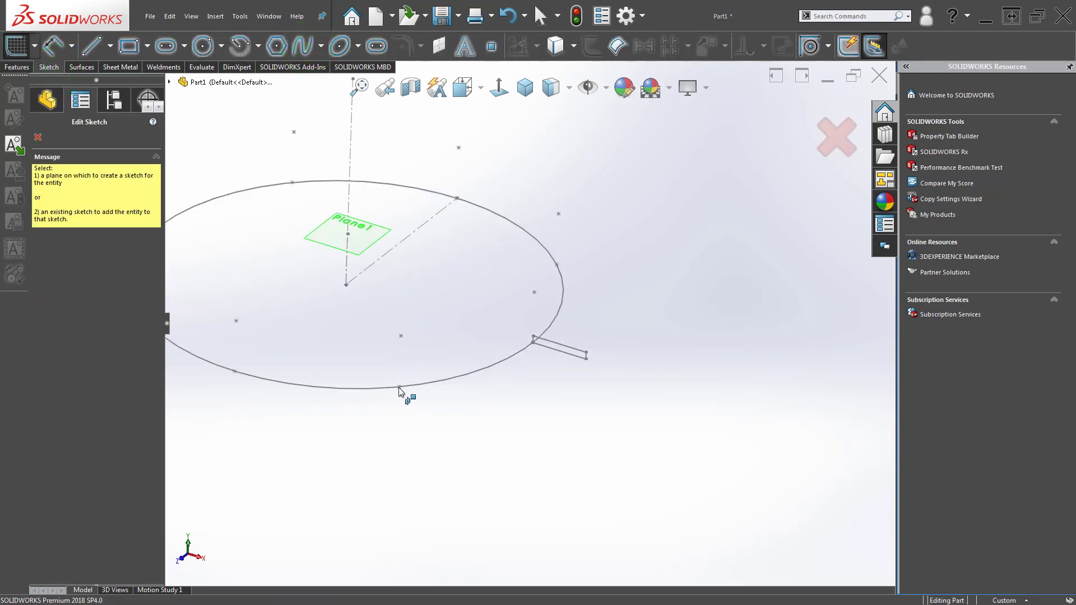
{"action": "mouse_move", "coordinate": [517, 383]}
{"action": "middle_mouse_down"}
{"action": "mouse_move", "coordinate": [439, 353]}
{"action": "mouse_move", "coordinate": [444, 380]}
{"action": "mouse_move", "coordinate": [383, 367]}
{"action": "mouse_move", "coordinate": [379, 348]}
{"action": "mouse_move", "coordinate": [456, 369]}
{"action": "mouse_move", "coordinate": [519, 358]}
{"action": "middle_mouse_up"}
{"action": "left_click", "coordinate": [513, 351]}
{"action": "scroll", "coordinate": [547, 359], "scroll_direction": "up", "scroll_amount": 5}
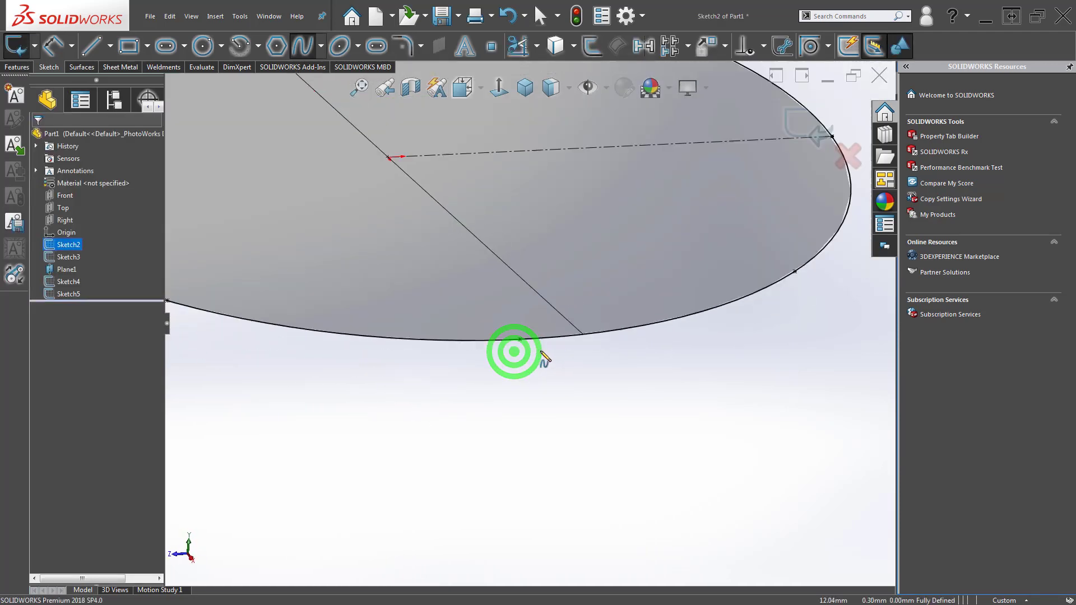
{"action": "left_click", "coordinate": [792, 124]}
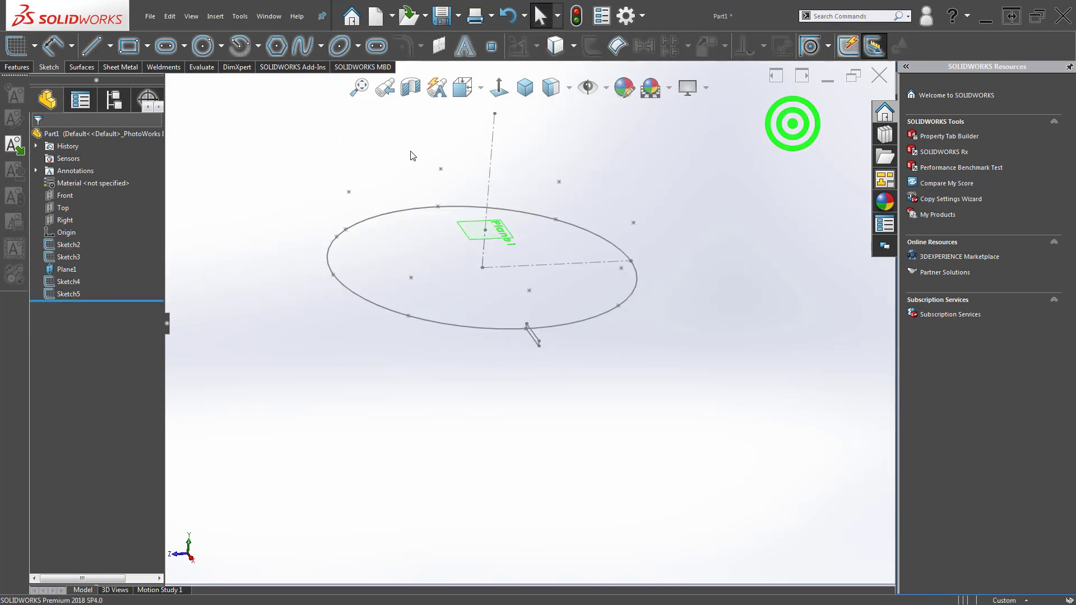
Create a 3D sketch and start a spline at the rectangular profile's inner corner on the circle.
{"action": "left_click", "coordinate": [40, 45]}
{"action": "left_click", "coordinate": [39, 79]}
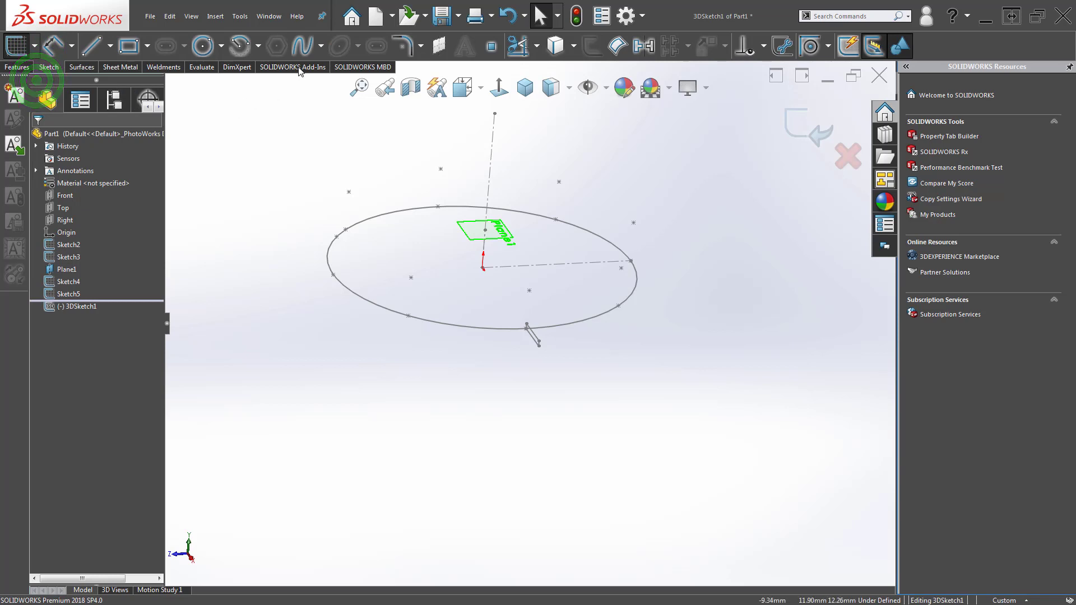
{"action": "left_click", "coordinate": [302, 46]}
{"action": "scroll", "coordinate": [529, 330], "scroll_direction": "down", "scroll_amount": 5}
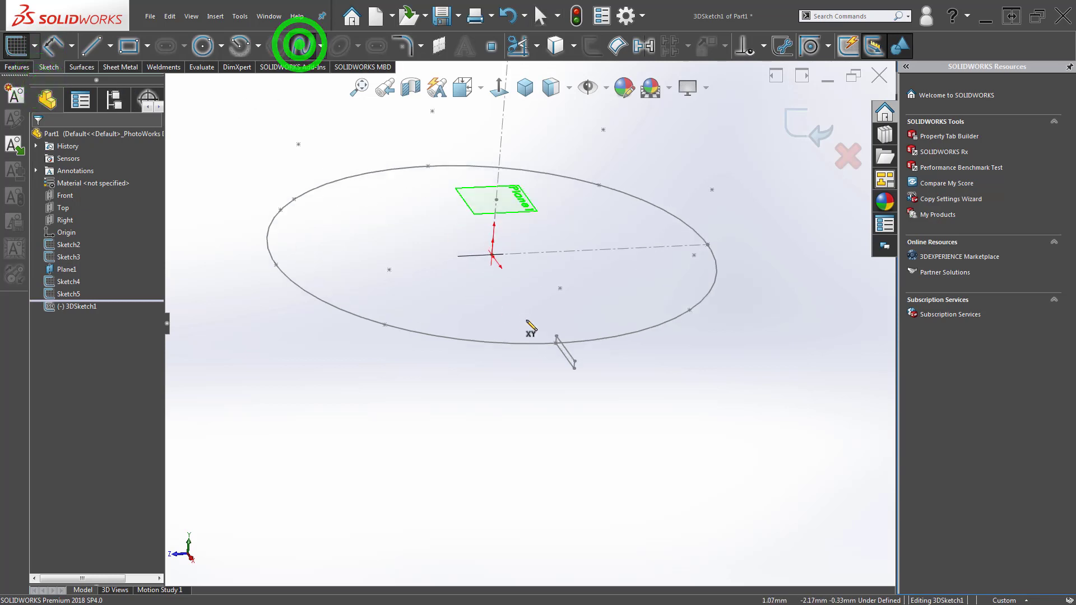
{"action": "double_click", "coordinate": [560, 355]}
{"action": "scroll", "coordinate": [588, 307], "scroll_direction": "up", "scroll_amount": 3}
{"action": "mouse_move", "coordinate": [589, 307]}
{"action": "middle_mouse_down"}
{"action": "mouse_move", "coordinate": [607, 281]}
{"action": "mouse_move", "coordinate": [571, 240]}
{"action": "mouse_move", "coordinate": [577, 291]}
{"action": "middle_mouse_up"}
{"action": "key", "text": "Tab"}
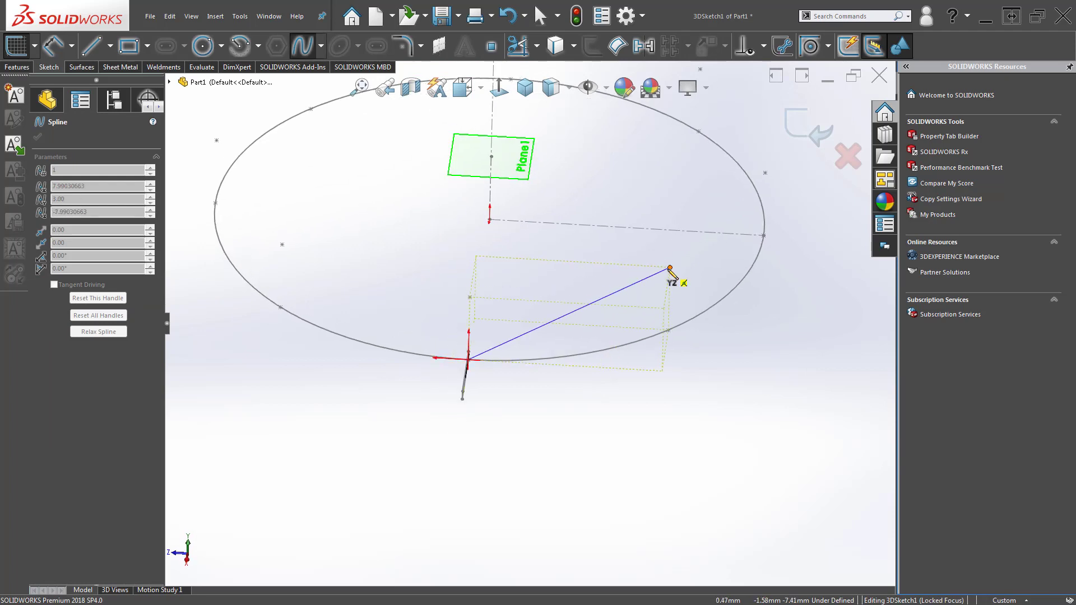
Route the spline around the first half of the circle, alternating between the raised points and the points on the circle.
{"action": "left_click", "coordinate": [671, 272]}
{"action": "middle_click_drag", "start_coordinate": [671, 272], "coordinate": [598, 274]}
{"action": "key", "text": "Tab"}
{"action": "key", "text": "Tab"}
{"action": "scroll", "coordinate": [582, 342], "scroll_direction": "down", "scroll_amount": 1}
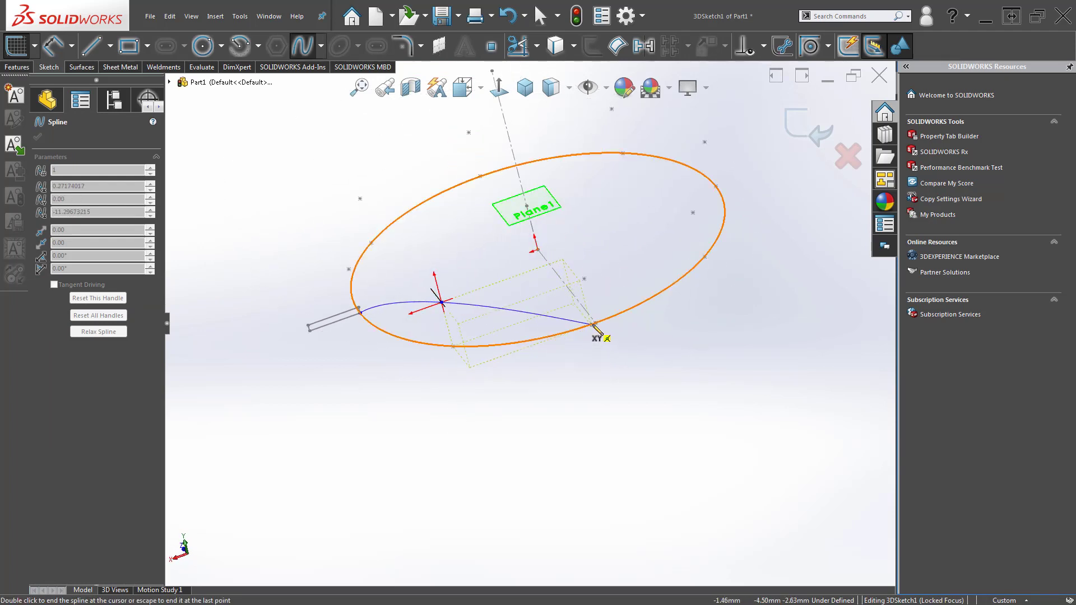
{"action": "scroll", "coordinate": [664, 274], "scroll_direction": "up", "scroll_amount": 1}
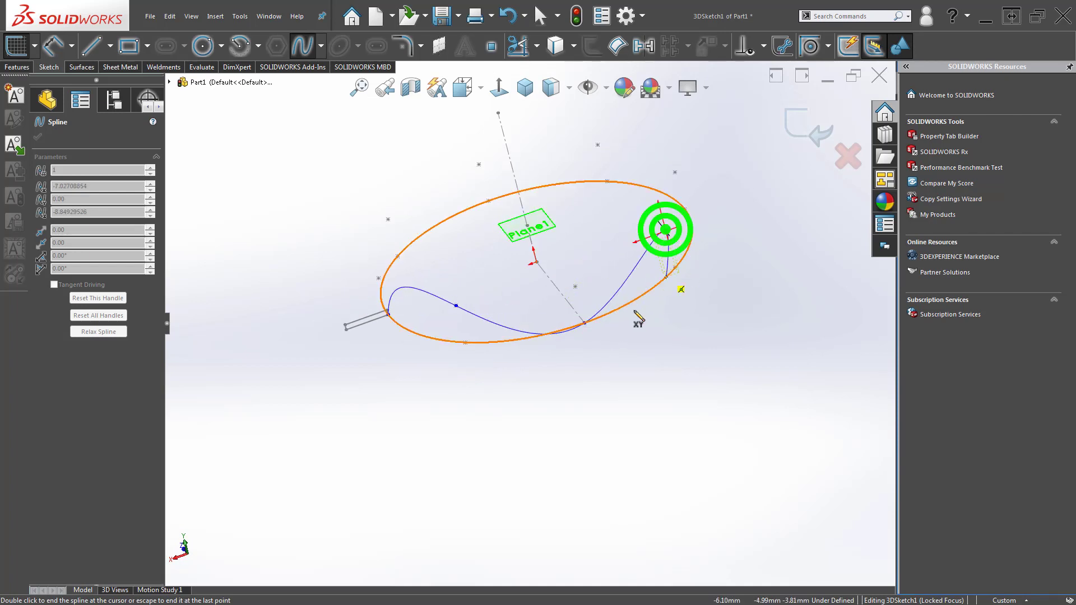
{"action": "middle_click_drag", "start_coordinate": [639, 317], "coordinate": [551, 236]}
{"action": "middle_click_drag", "start_coordinate": [513, 291], "coordinate": [531, 308]}
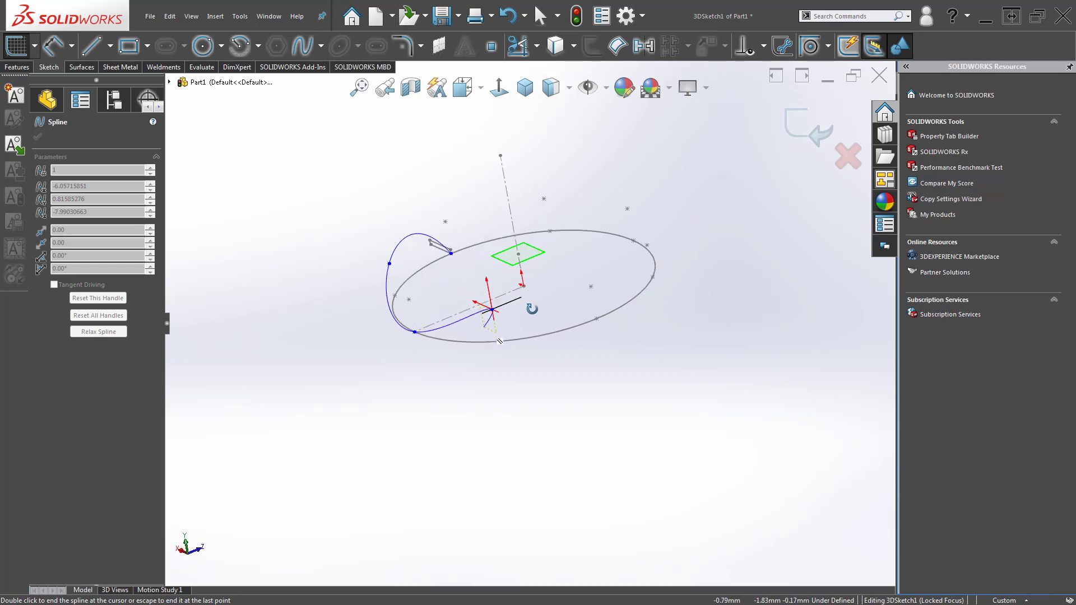
{"action": "scroll", "coordinate": [593, 324], "scroll_direction": "down", "scroll_amount": 2}
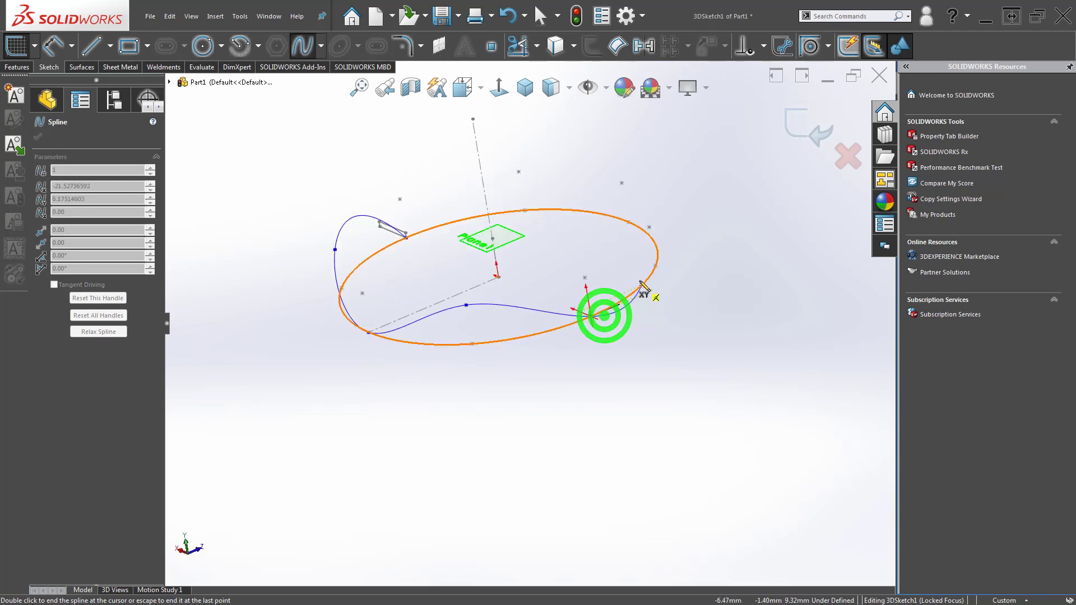
Continue the spline around the second half of the circle, alternating between the remaining raised points and circle points.
{"action": "mouse_move", "coordinate": [644, 288]}
{"action": "middle_mouse_down"}
{"action": "mouse_move", "coordinate": [591, 273]}
{"action": "mouse_move", "coordinate": [570, 284]}
{"action": "middle_mouse_up"}
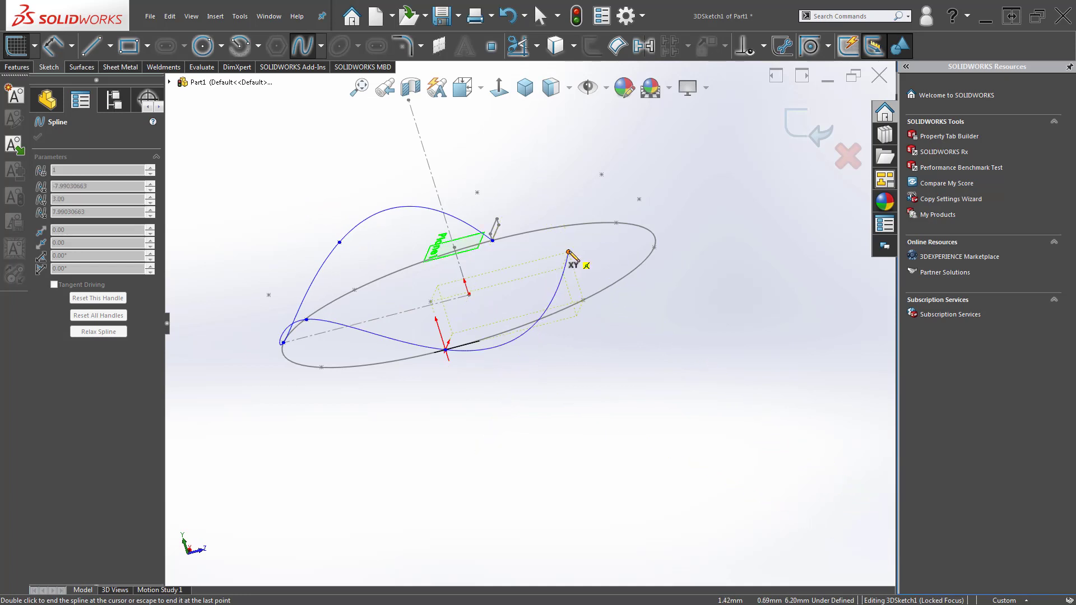
{"action": "mouse_move", "coordinate": [577, 245]}
{"action": "middle_mouse_down"}
{"action": "mouse_move", "coordinate": [533, 305]}
{"action": "mouse_move", "coordinate": [551, 346]}
{"action": "middle_mouse_up"}
{"action": "scroll", "coordinate": [550, 346], "scroll_direction": "down", "scroll_amount": 6}
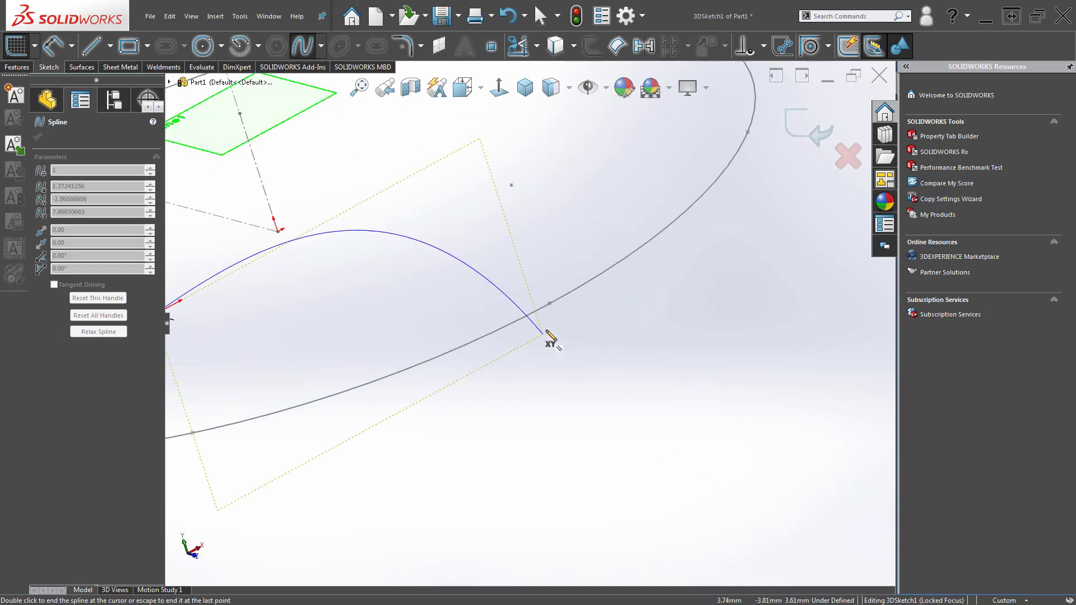
{"action": "scroll", "coordinate": [551, 297], "scroll_direction": "up", "scroll_amount": 5}
{"action": "mouse_move", "coordinate": [577, 260]}
{"action": "middle_mouse_down"}
{"action": "mouse_move", "coordinate": [554, 269]}
{"action": "mouse_move", "coordinate": [528, 222]}
{"action": "mouse_move", "coordinate": [556, 238]}
{"action": "middle_mouse_up"}
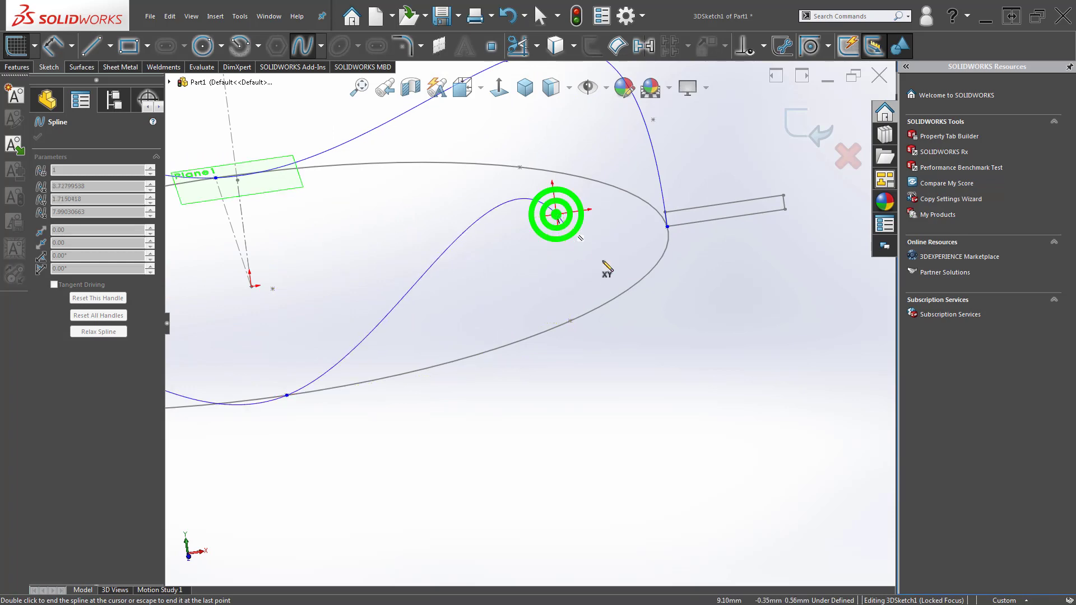
{"action": "mouse_move", "coordinate": [607, 268]}
{"action": "middle_mouse_down"}
{"action": "mouse_move", "coordinate": [548, 241]}
{"action": "mouse_move", "coordinate": [579, 306]}
{"action": "middle_mouse_up"}
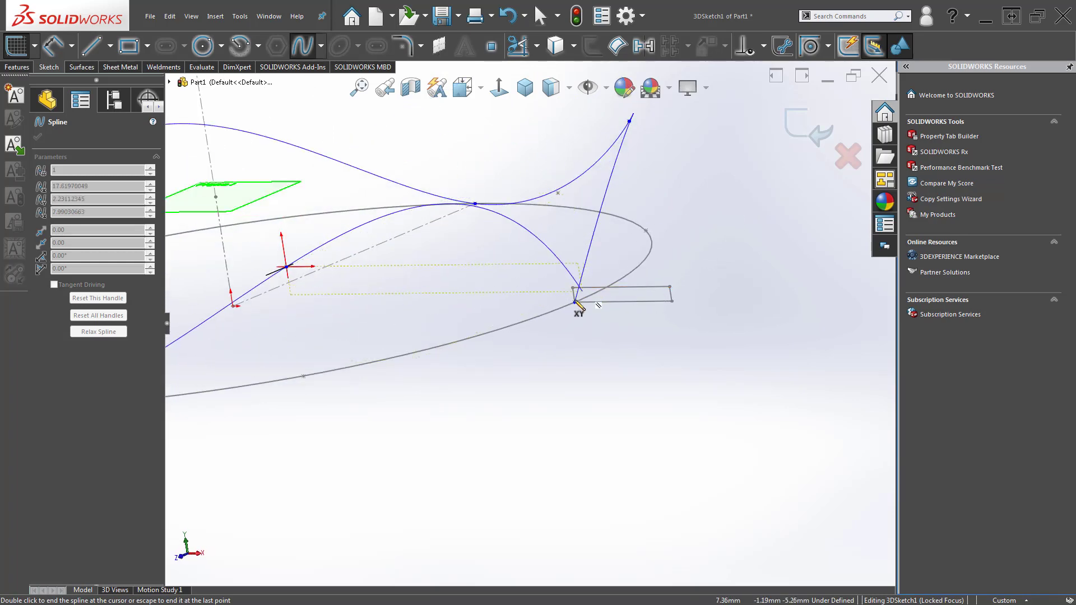
Close the spline at its starting point on the profile's corner and exit the 3D sketch.
{"action": "left_click", "coordinate": [577, 304]}
{"action": "double_click", "coordinate": [577, 303]}
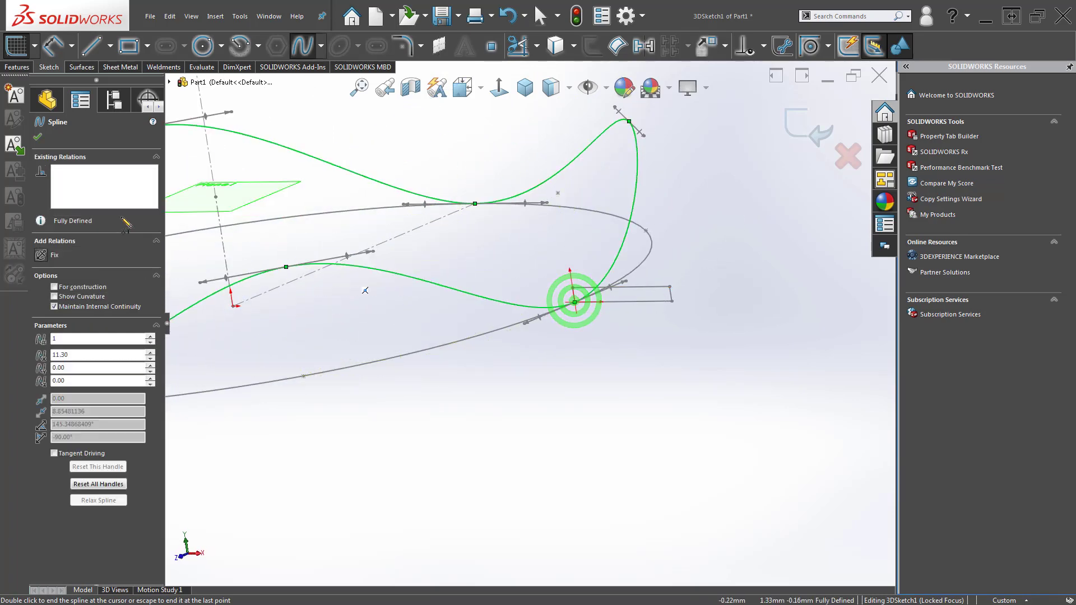
{"action": "left_click", "coordinate": [37, 137]}
{"action": "mouse_move", "coordinate": [522, 280]}
{"action": "middle_mouse_down"}
{"action": "mouse_move", "coordinate": [566, 359]}
{"action": "mouse_move", "coordinate": [571, 312]}
{"action": "mouse_move", "coordinate": [563, 339]}
{"action": "middle_mouse_up"}
{"action": "scroll", "coordinate": [562, 335], "scroll_direction": "down", "scroll_amount": 3}
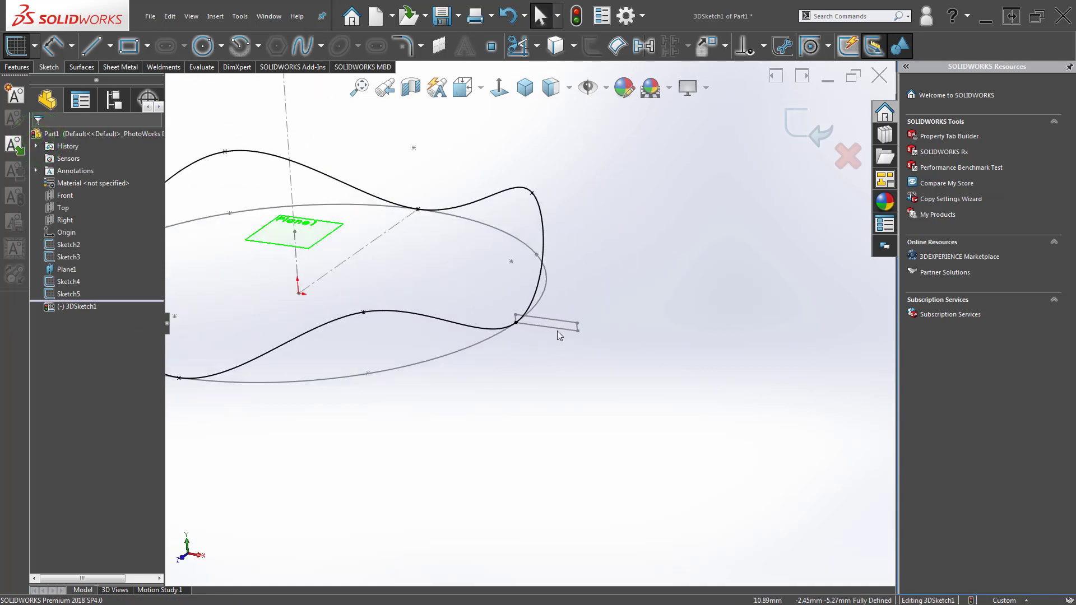
{"action": "left_click", "coordinate": [815, 114]}
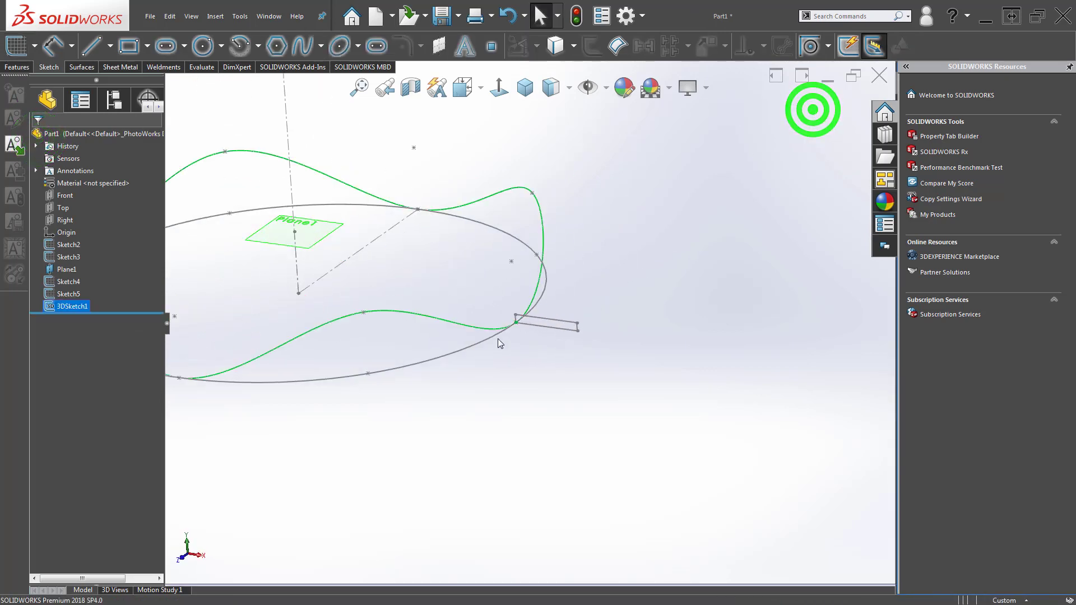
Sweep the rectangular profile sketch along the closed wavy 3D spline to create a solid ring.
{"action": "left_click", "coordinate": [64, 297]}
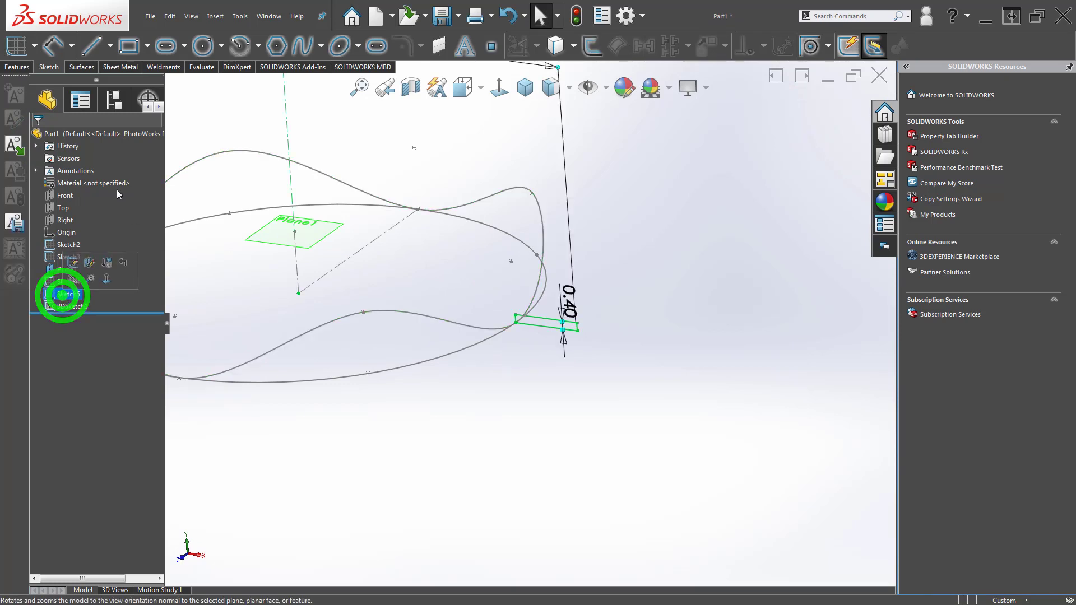
{"action": "left_click", "coordinate": [22, 69]}
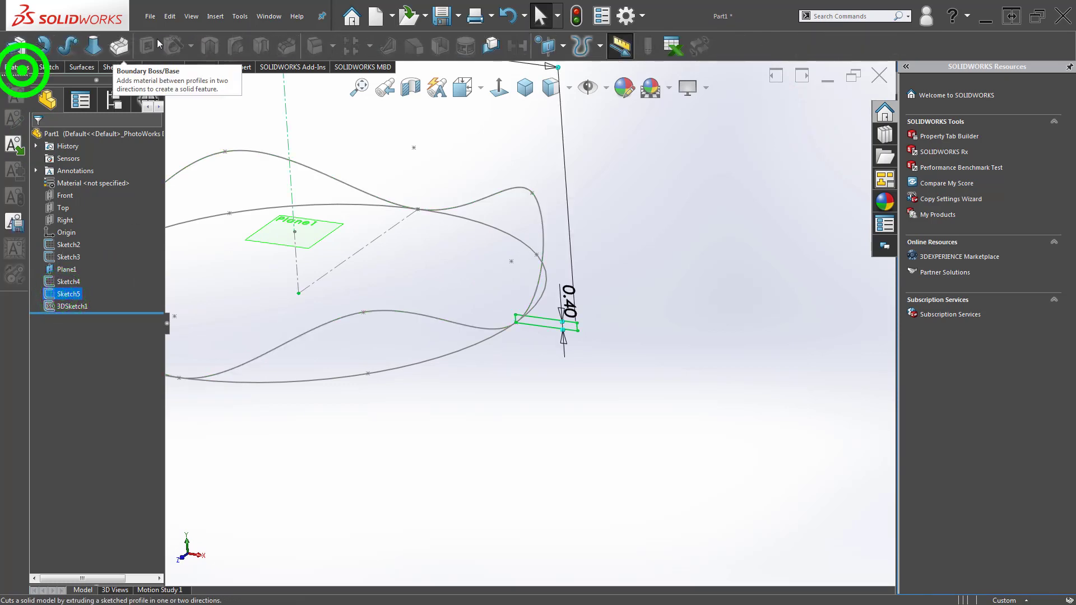
{"action": "left_click", "coordinate": [63, 49]}
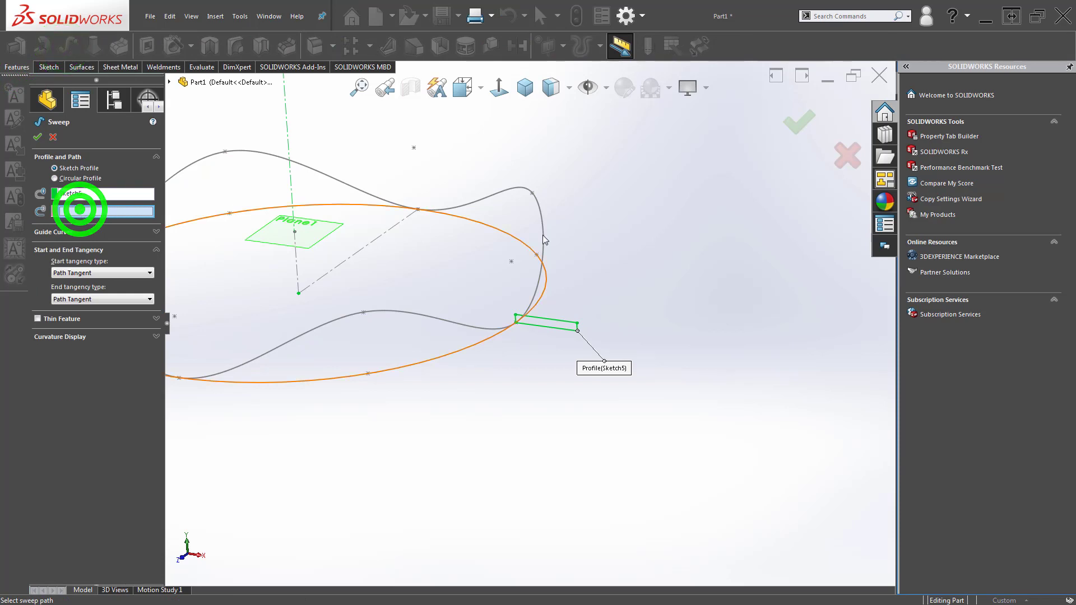
{"action": "left_click", "coordinate": [543, 214]}
{"action": "scroll", "coordinate": [539, 212], "scroll_direction": "up", "scroll_amount": 3}
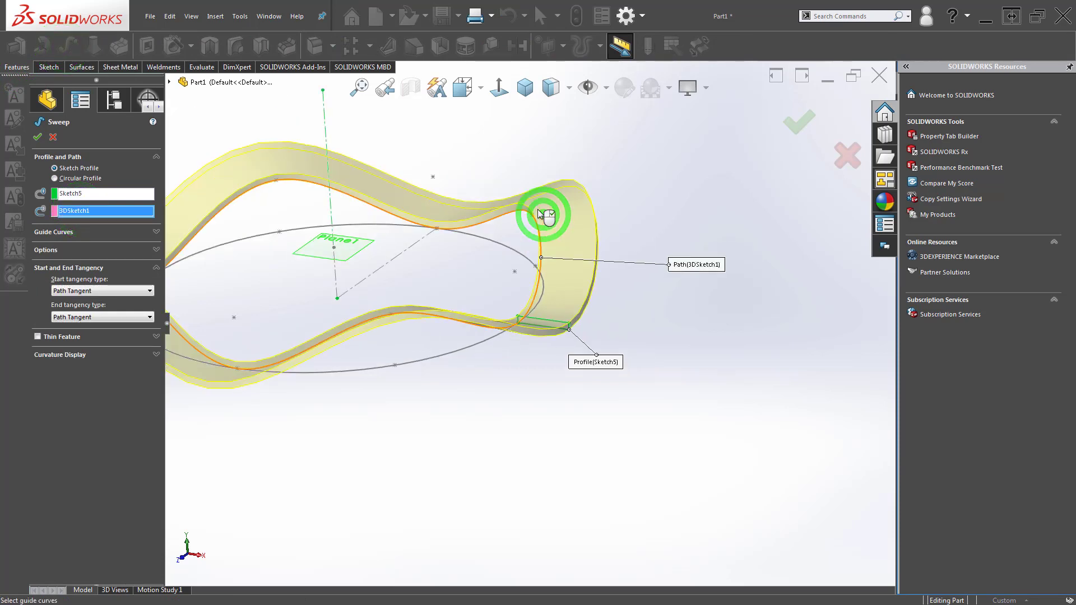
{"action": "left_click", "coordinate": [799, 133]}
{"action": "mouse_move", "coordinate": [708, 168]}
{"action": "middle_mouse_down"}
{"action": "mouse_move", "coordinate": [482, 318]}
{"action": "mouse_move", "coordinate": [540, 201]}
{"action": "mouse_move", "coordinate": [435, 295]}
{"action": "mouse_move", "coordinate": [382, 274]}
{"action": "middle_mouse_up"}
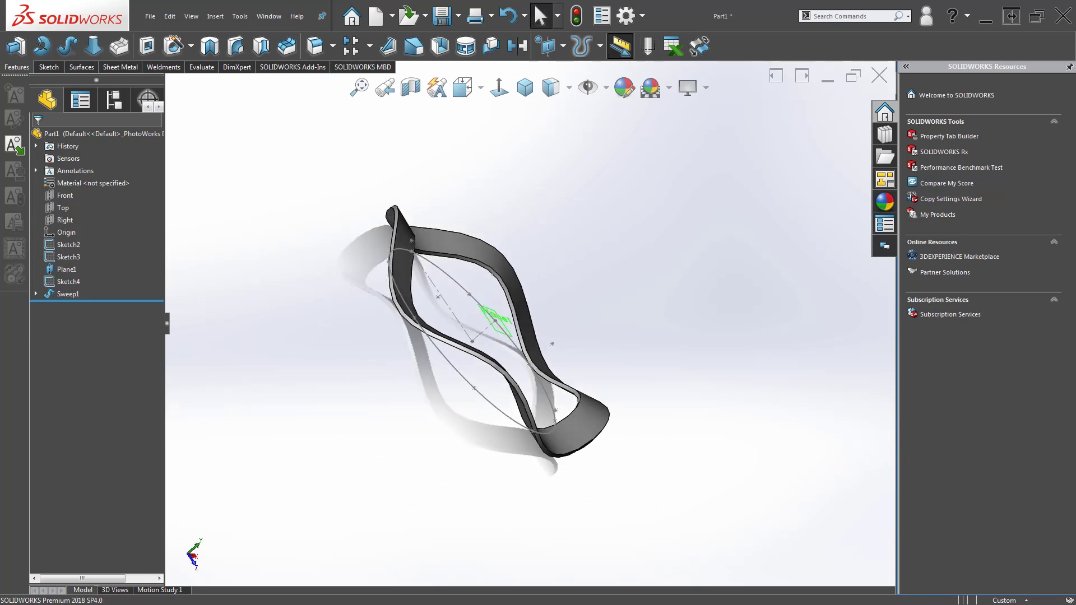